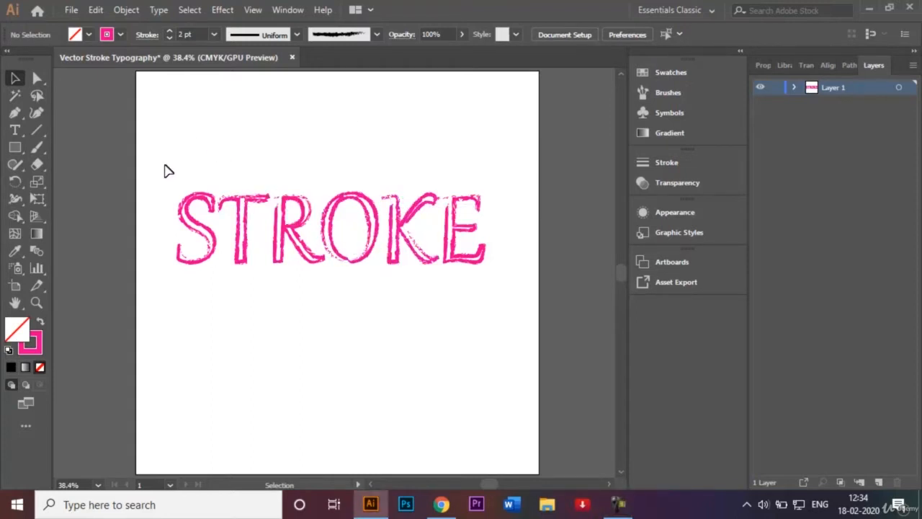
Move the pink STROKE lettering straight up to the upper part of the artboard
mouse_move(162, 165)
left_mouse_down()
mouse_move(216, 212)
mouse_move(524, 314)
left_mouse_up()
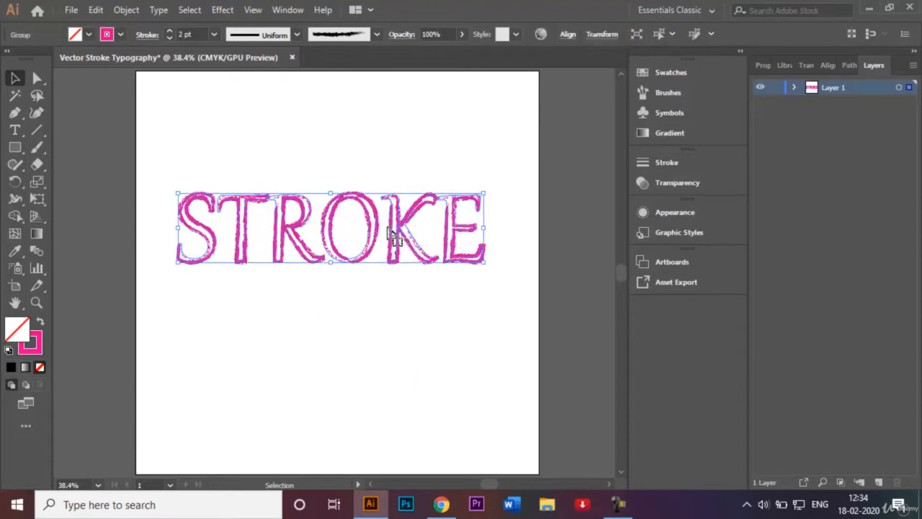
left_click_drag(382, 233, 372, 135)
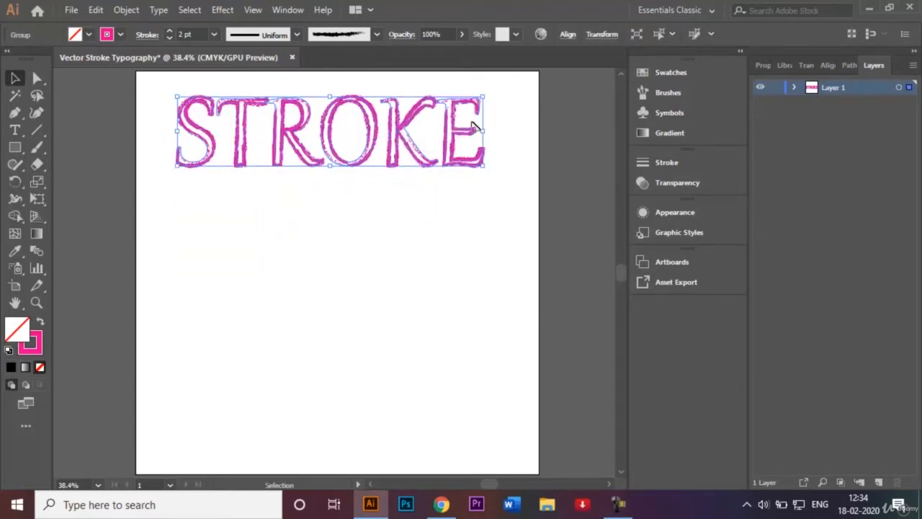
left_click(317, 211)
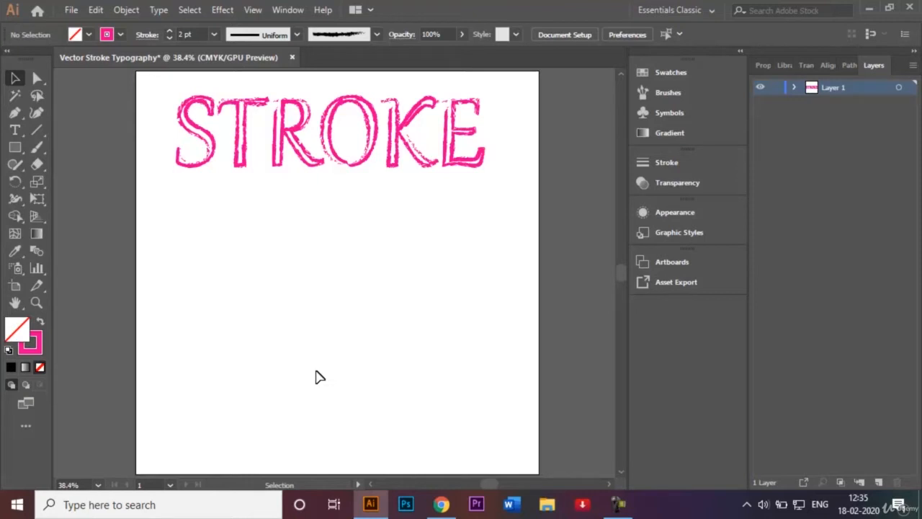
Add the text TYPOGRAPHY below the STROKE lettering and place it near the middle of the artboard
left_click(15, 130)
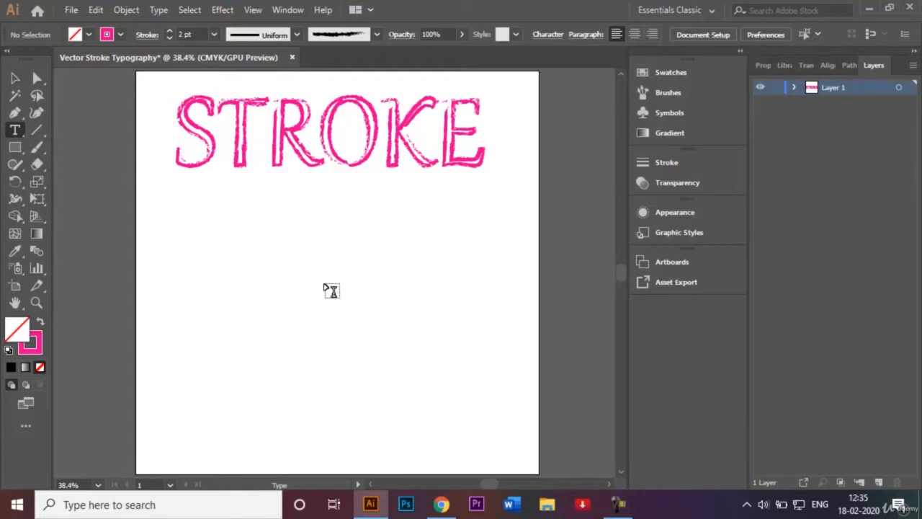
left_click(329, 283)
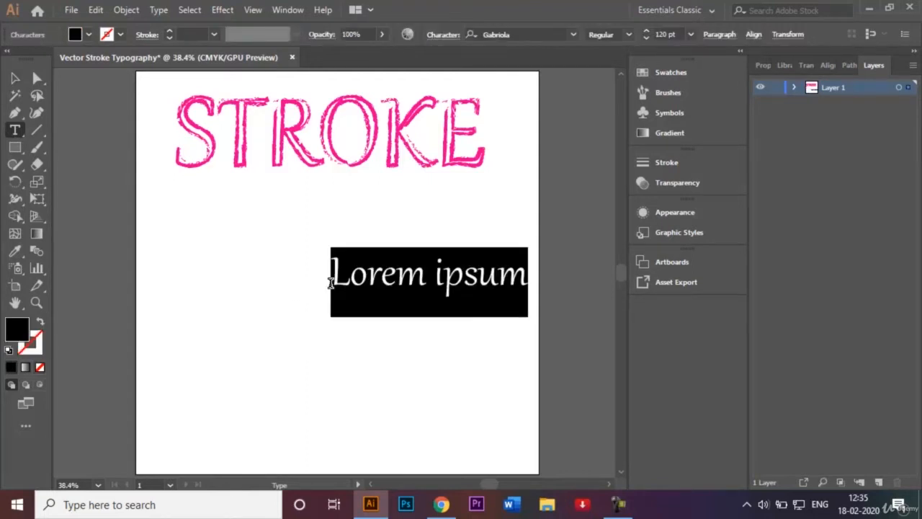
key("BackSpace")
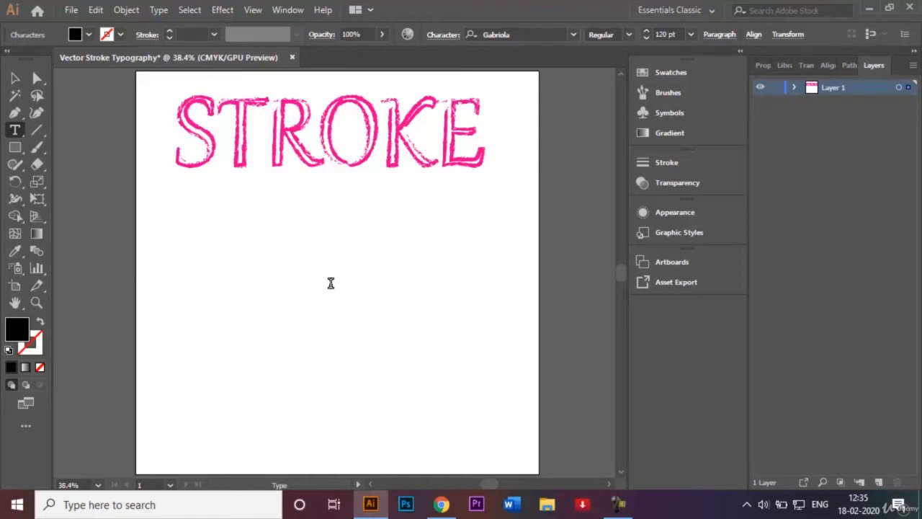
type("TYP")
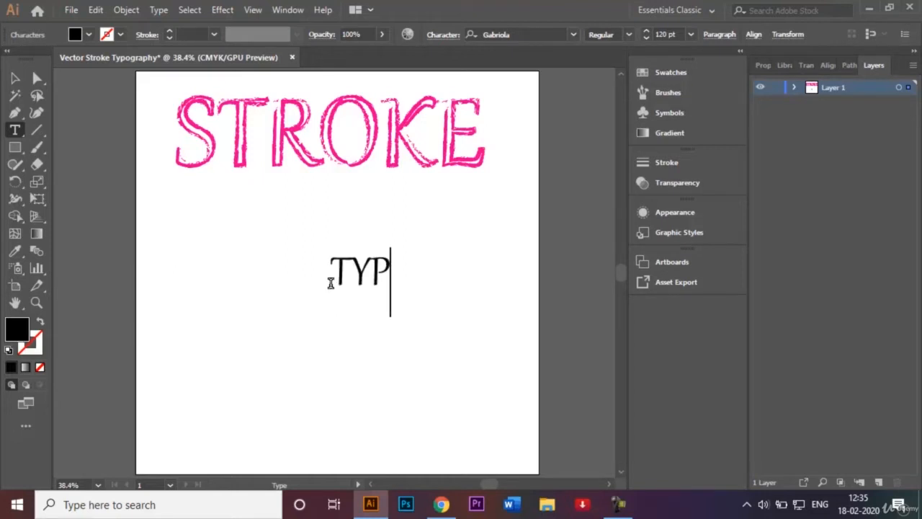
type("OGR")
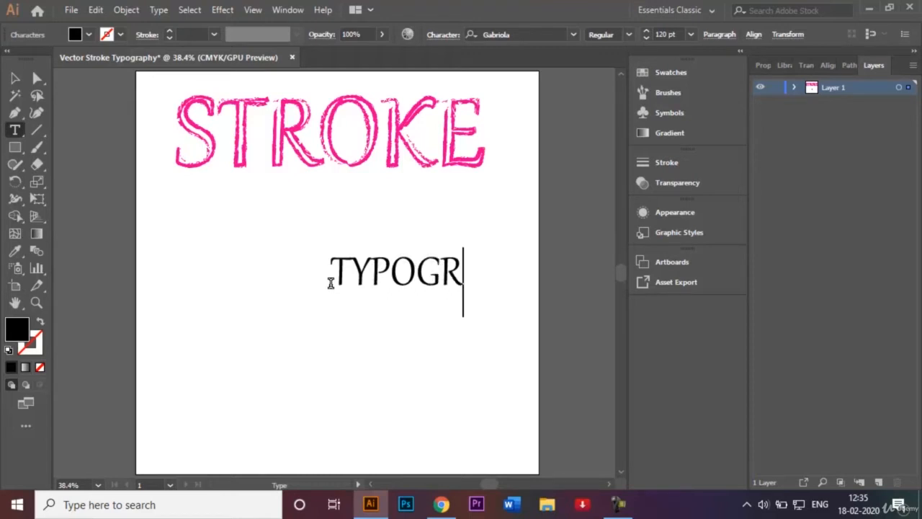
type("APHY")
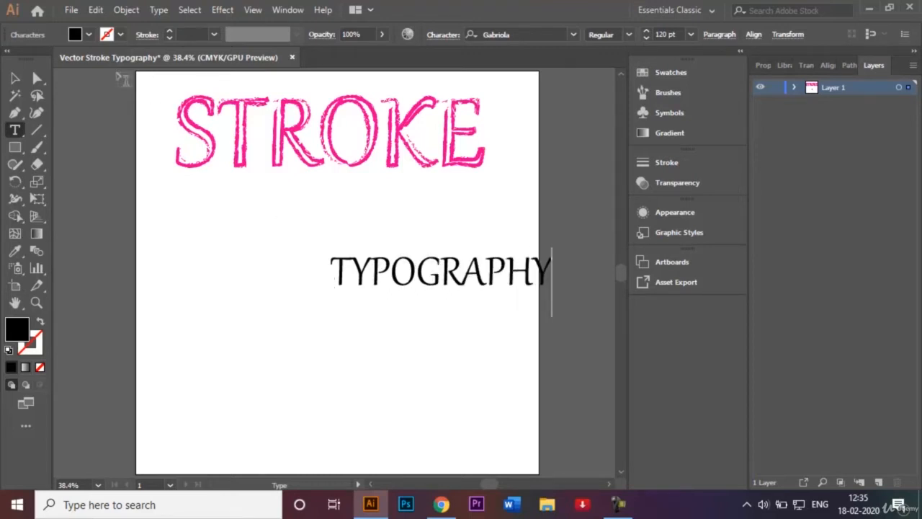
left_click(14, 78)
left_click_drag(441, 289, 339, 286)
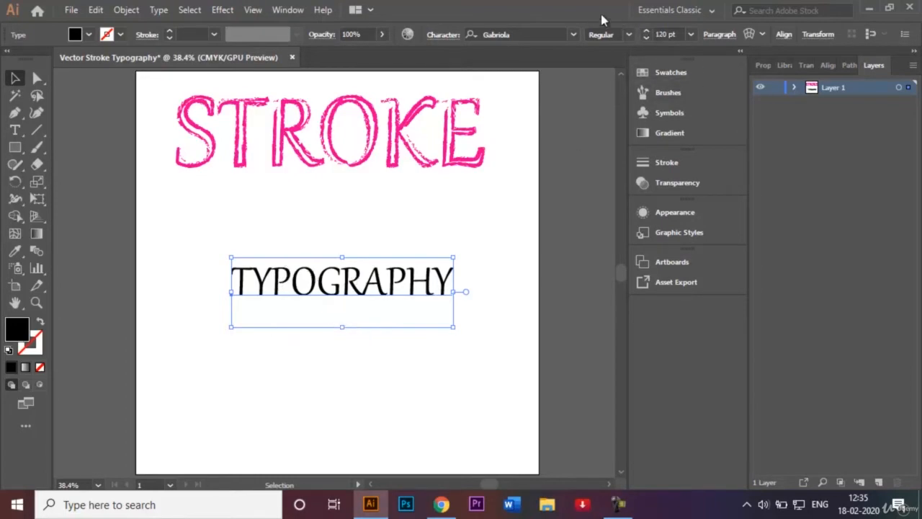
Set the TYPOGRAPHY text to Candara Bold and shift it back to the horizontal centre of the artboard
left_click(575, 36)
left_click(574, 35)
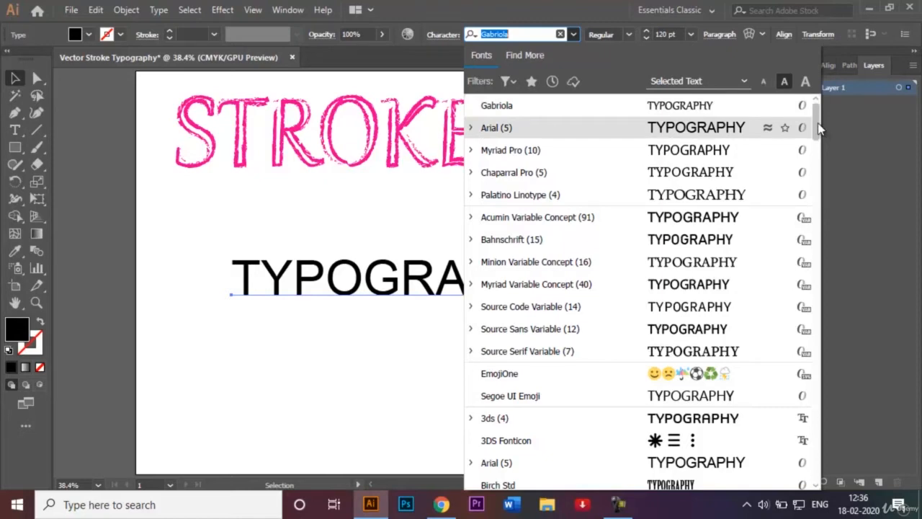
left_click_drag(818, 128, 818, 164)
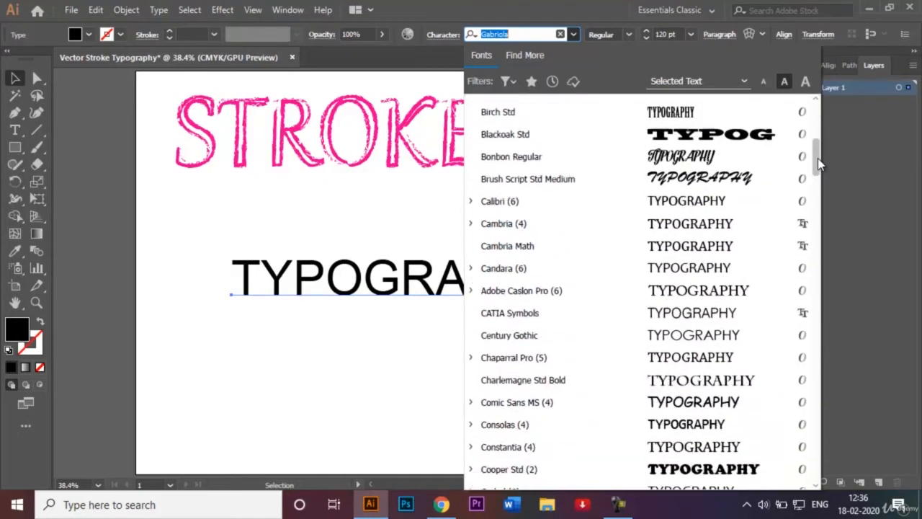
left_click(647, 274)
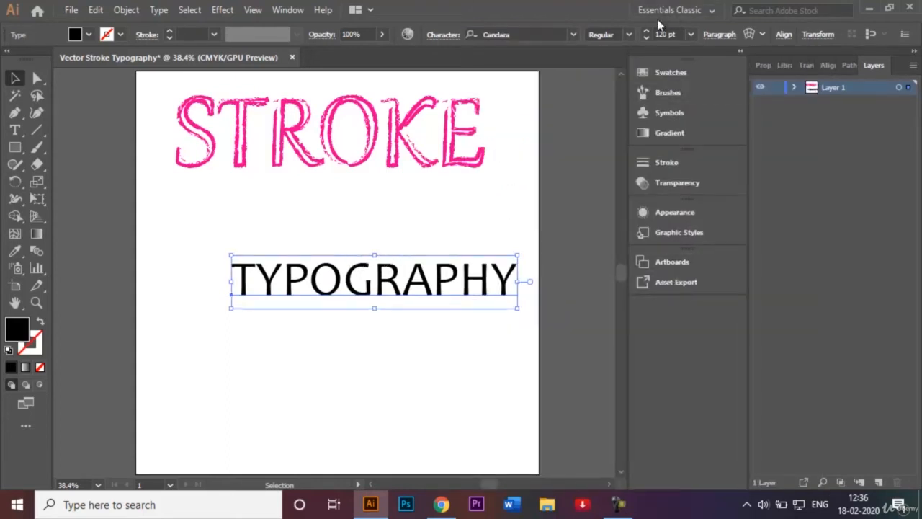
left_click(629, 34)
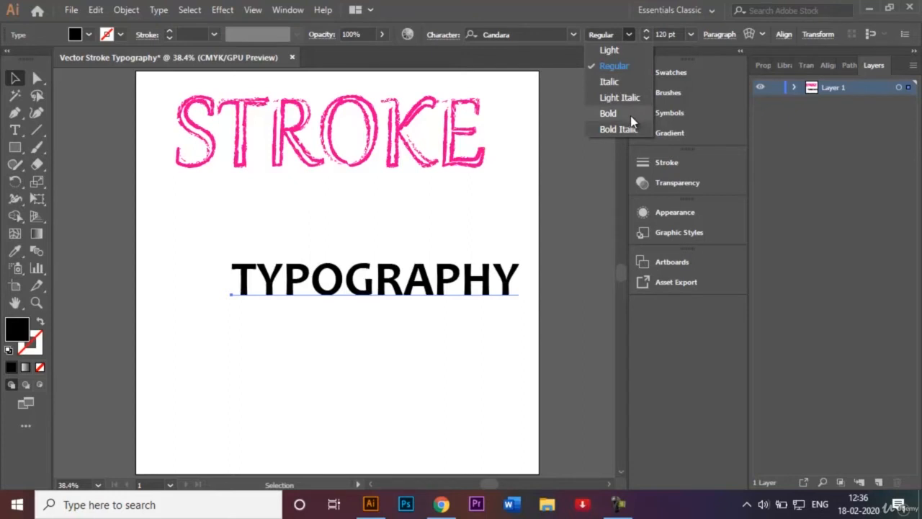
left_click(631, 115)
left_click_drag(385, 276, 345, 282)
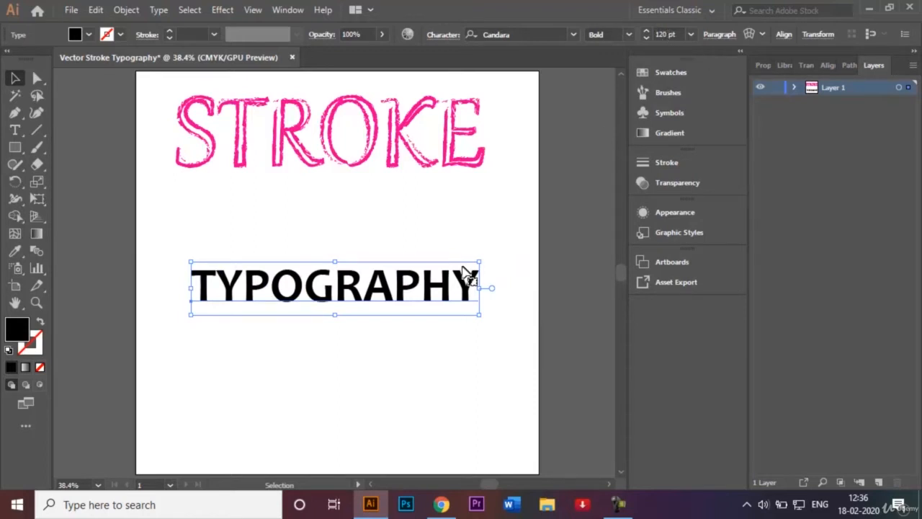
left_click(109, 244)
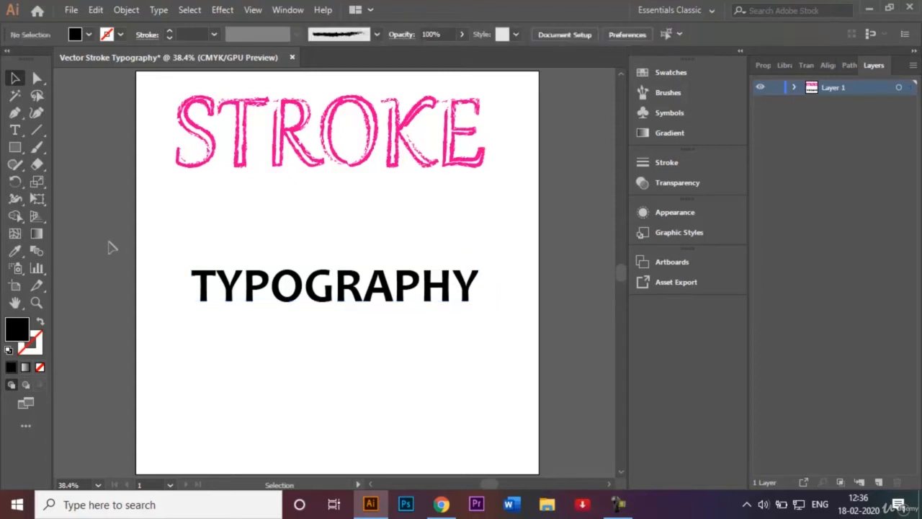
Expand the TYPOGRAPHY text into vector shapes with Object and Fill enabled
left_click(241, 288)
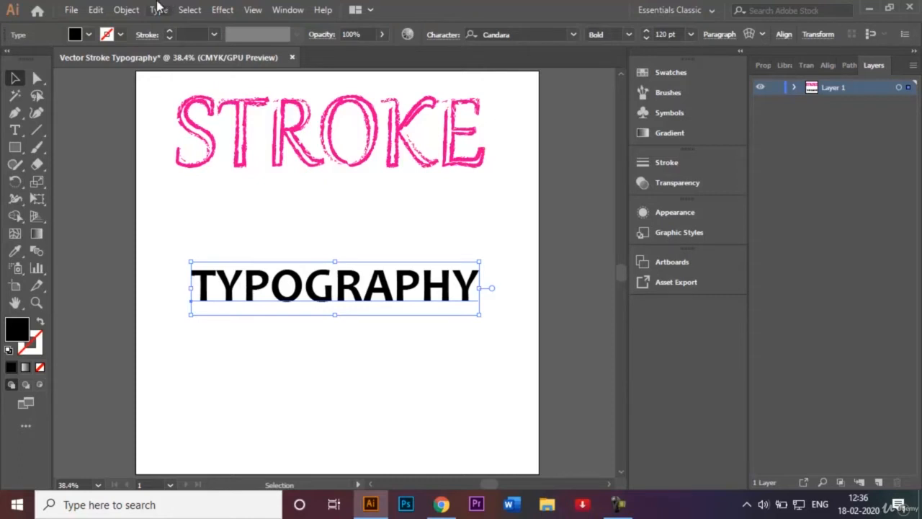
left_click(126, 10)
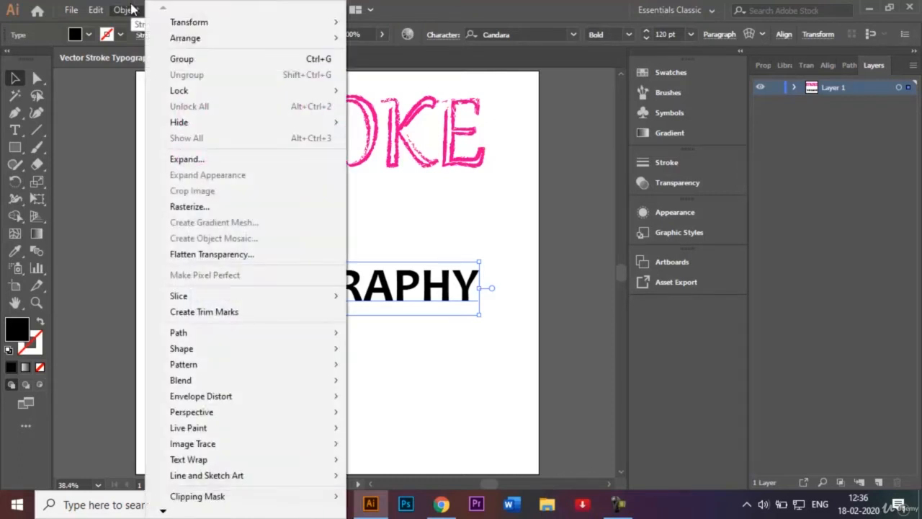
left_click(222, 163)
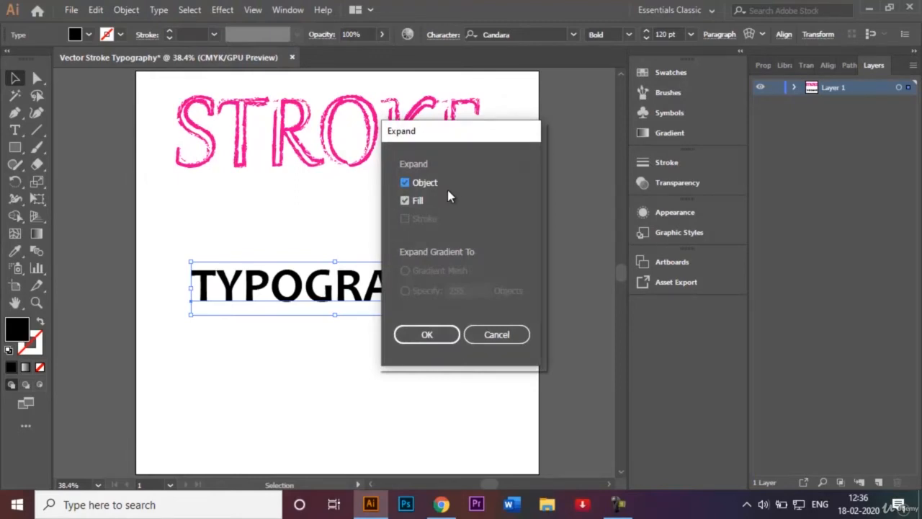
left_click(431, 333)
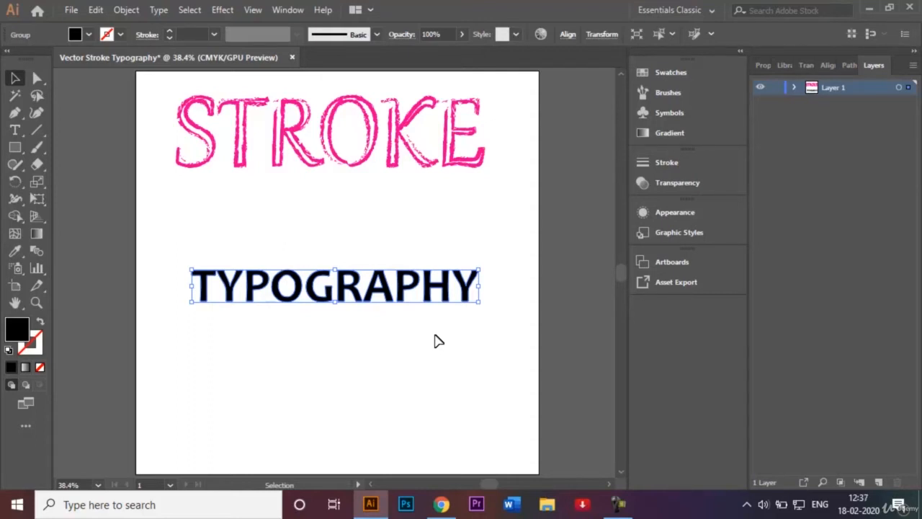
Try the dark coil-shaped pattern brush from the Image Brush Library on the TYPOGRAPHY outlines
left_click(676, 93)
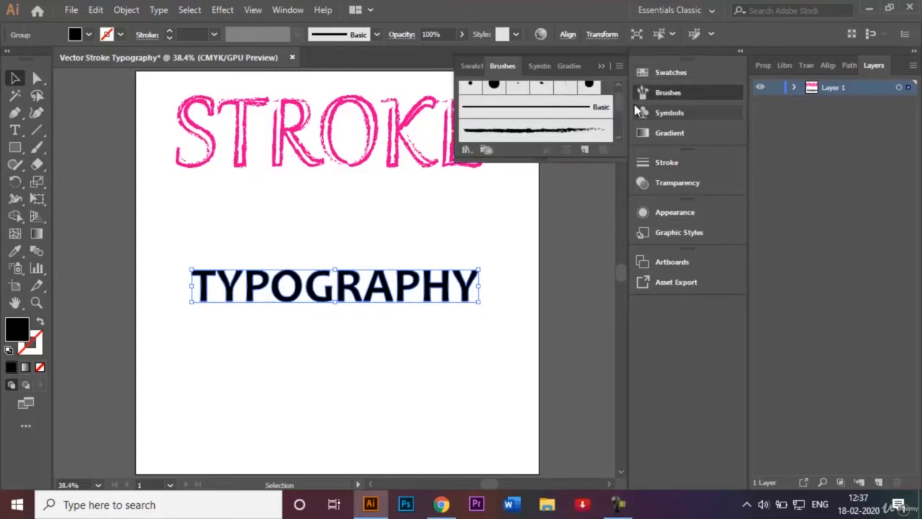
left_click_drag(619, 105, 618, 97)
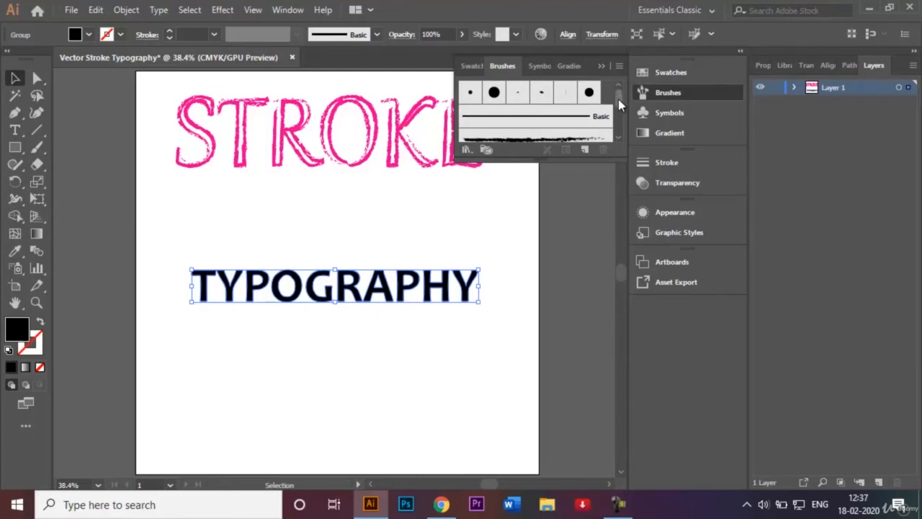
mouse_move(618, 99)
left_mouse_down()
mouse_move(623, 127)
mouse_move(621, 112)
left_mouse_up()
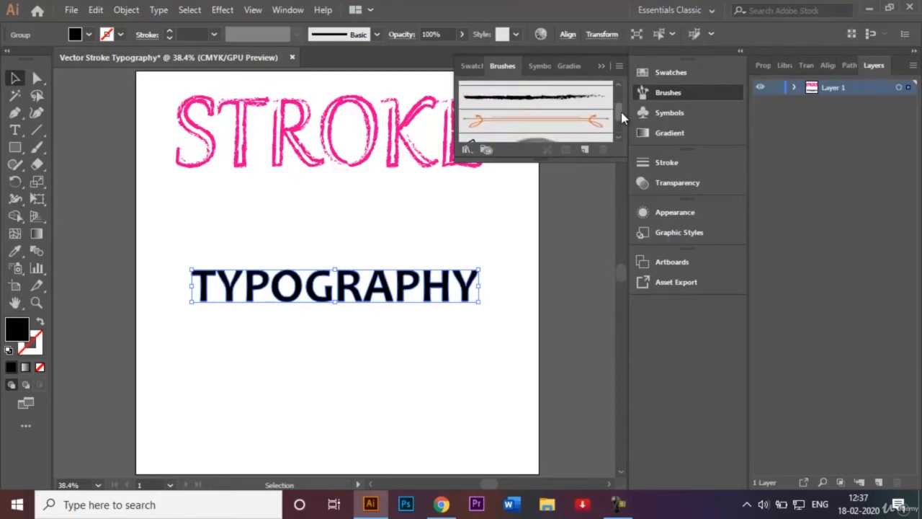
left_click(467, 150)
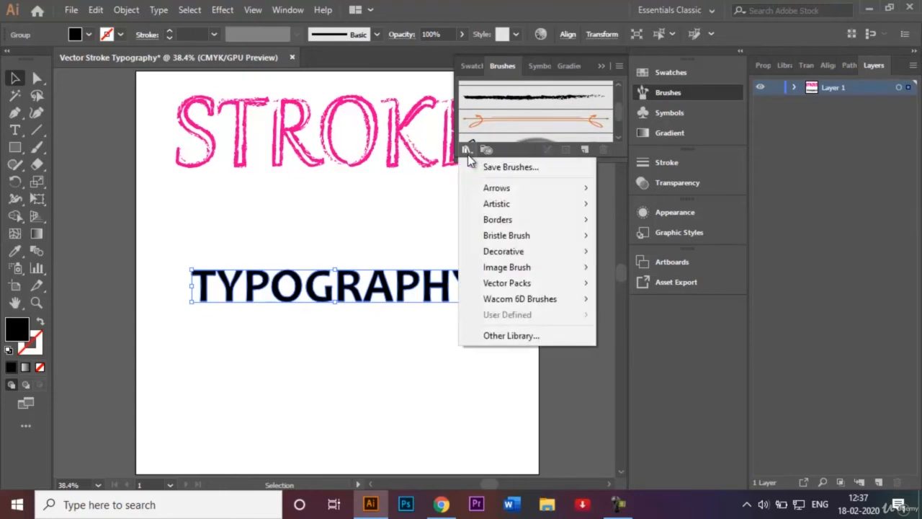
mouse_move(509, 189)
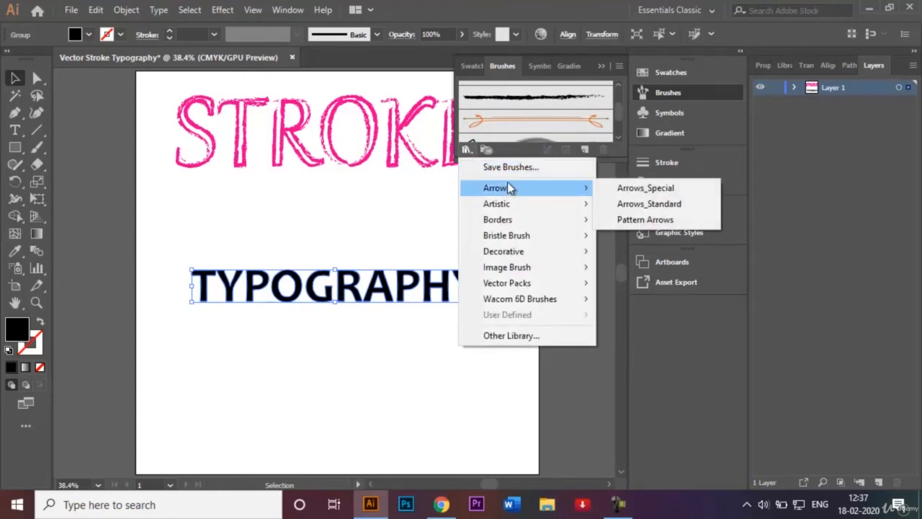
mouse_move(531, 270)
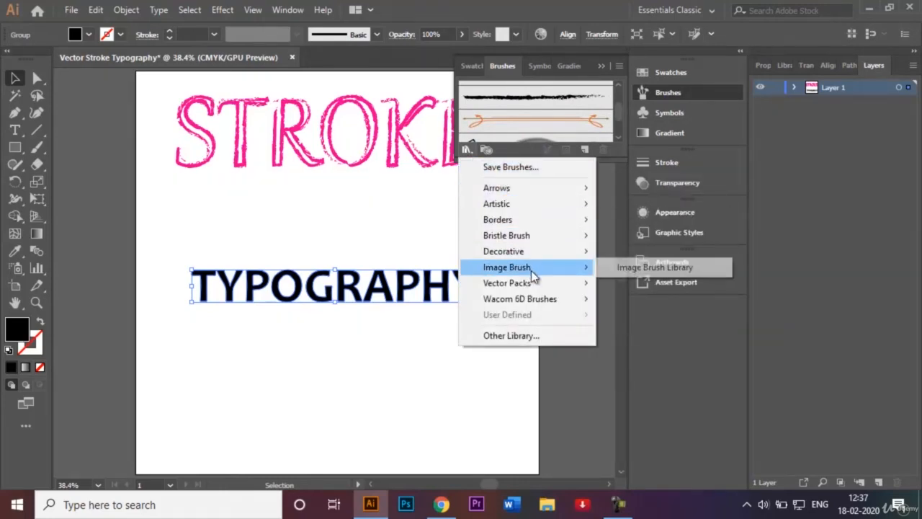
left_click(637, 265)
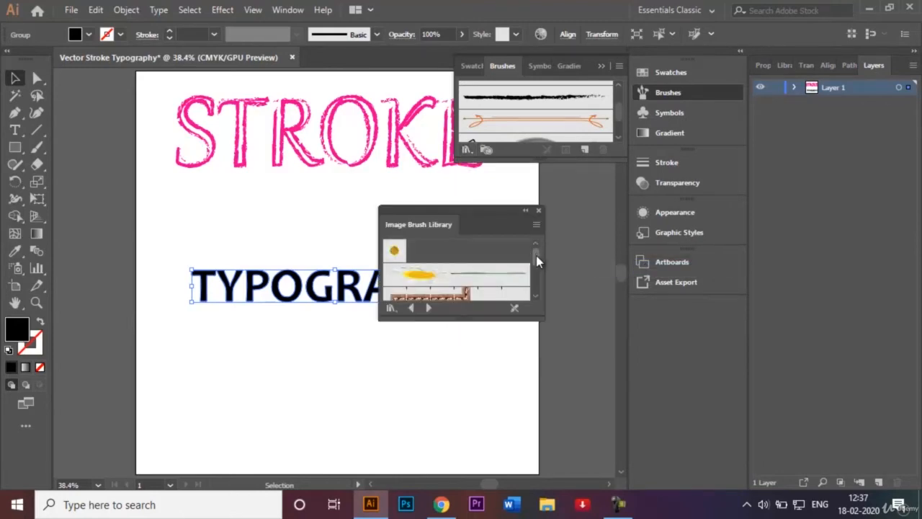
mouse_move(536, 255)
left_mouse_down()
mouse_move(536, 286)
mouse_move(533, 268)
left_mouse_up()
left_click(422, 262)
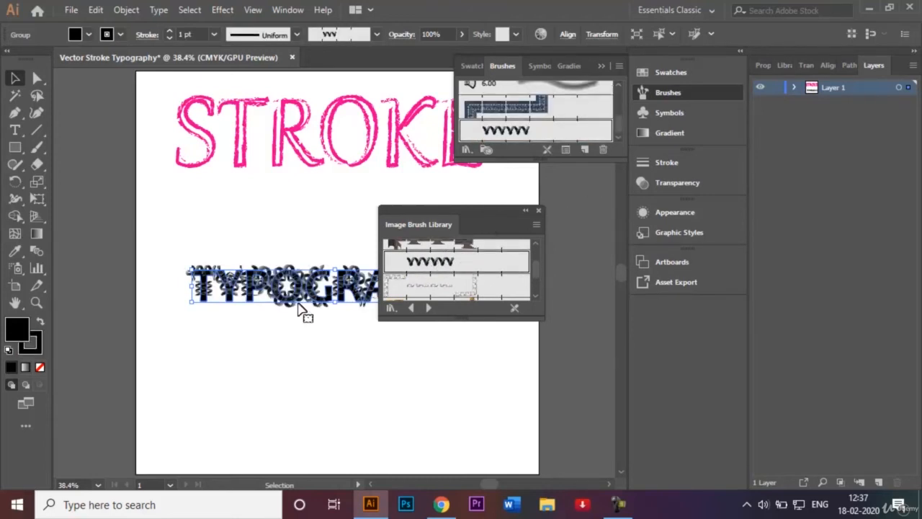
left_click(539, 210)
left_click(425, 246)
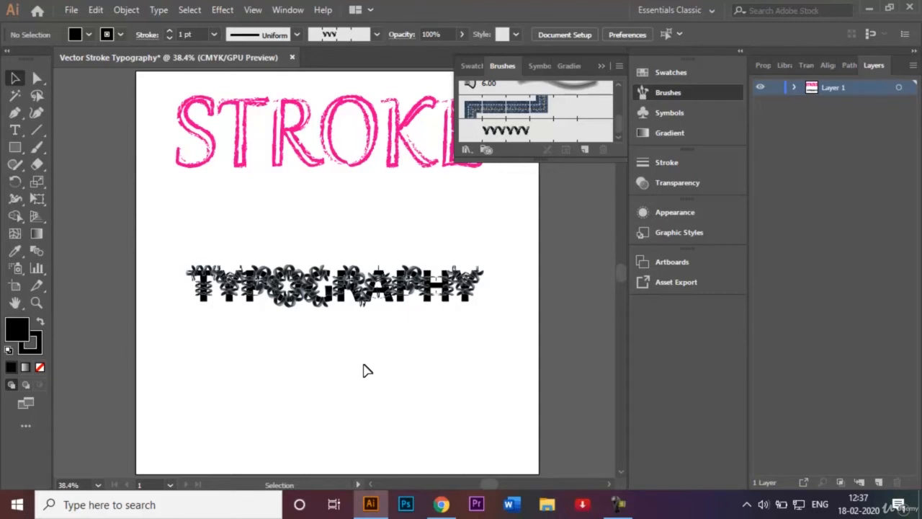
Apply the rough charcoal-like art brush listed below Basic to the outlines of the TYPOGRAPHY lettering
left_click(445, 287)
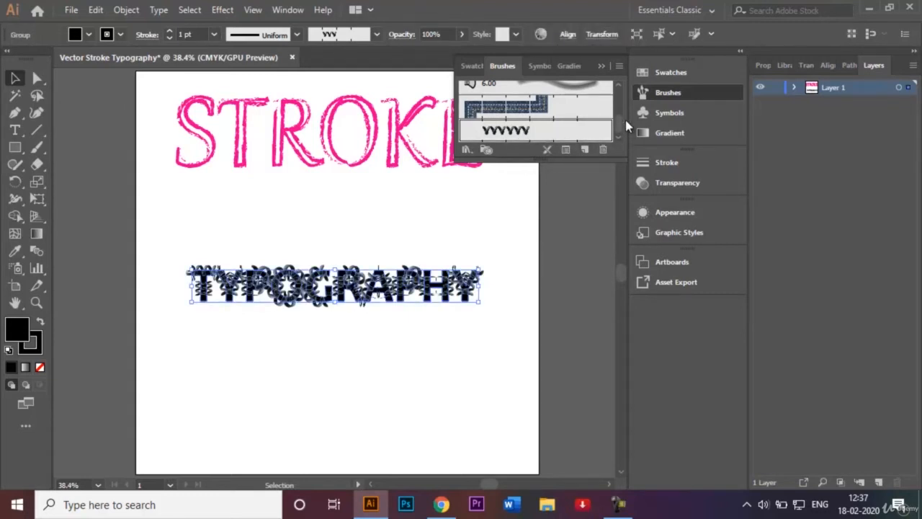
left_click_drag(622, 120, 616, 99)
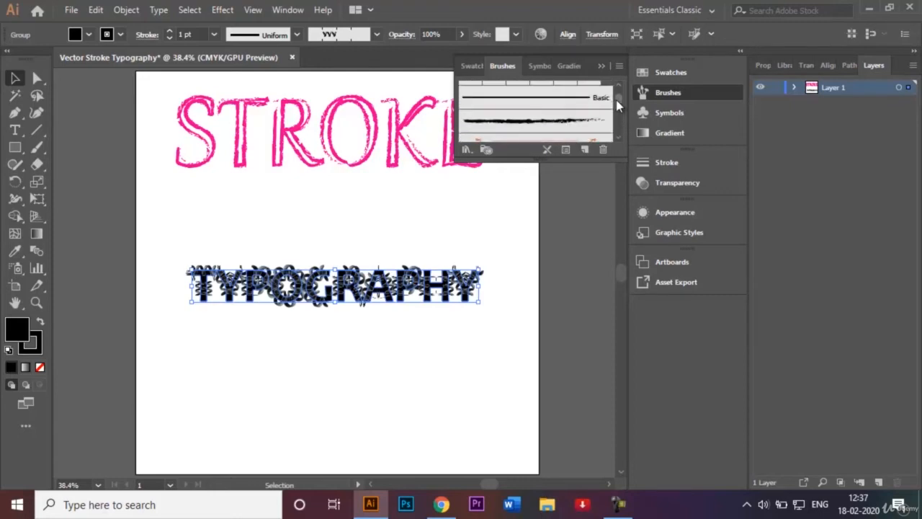
left_click(548, 124)
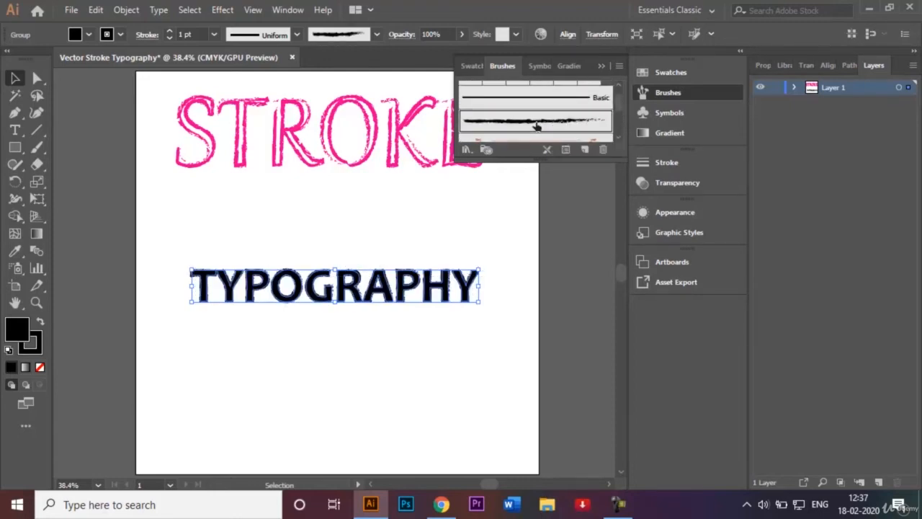
left_click(604, 65)
left_click(508, 251)
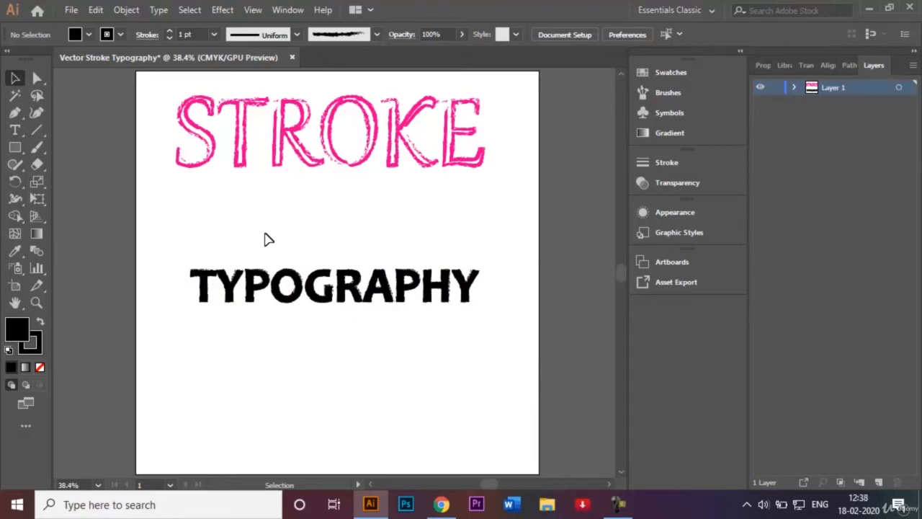
Fill the TYPOGRAPHY lettering with the red swatch
left_click_drag(163, 252, 390, 315)
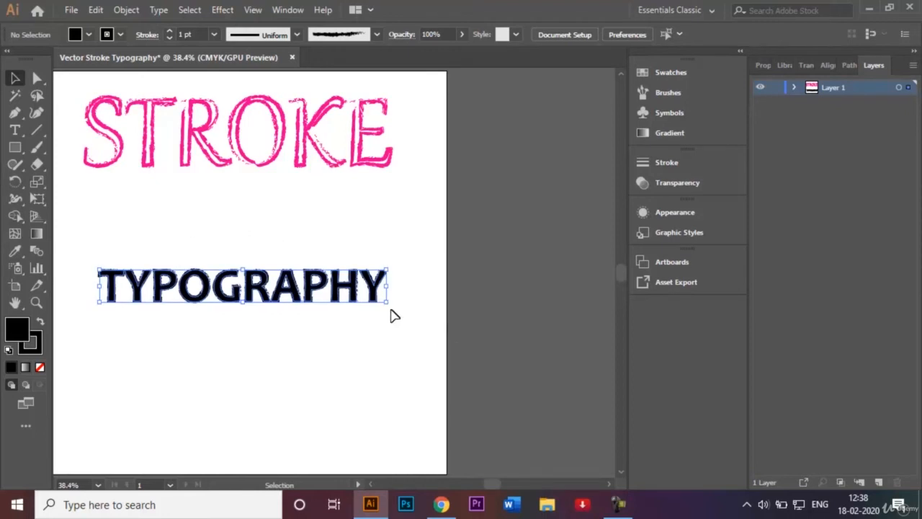
left_click(89, 37)
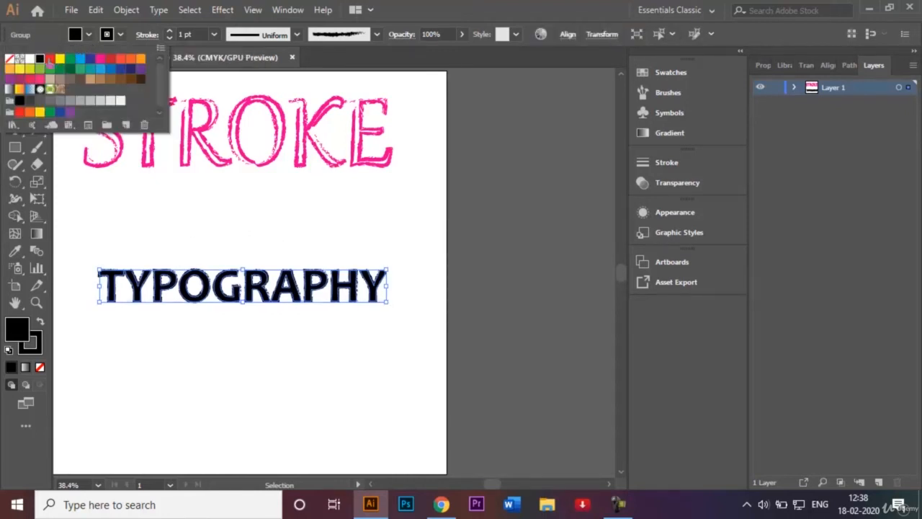
left_click(50, 60)
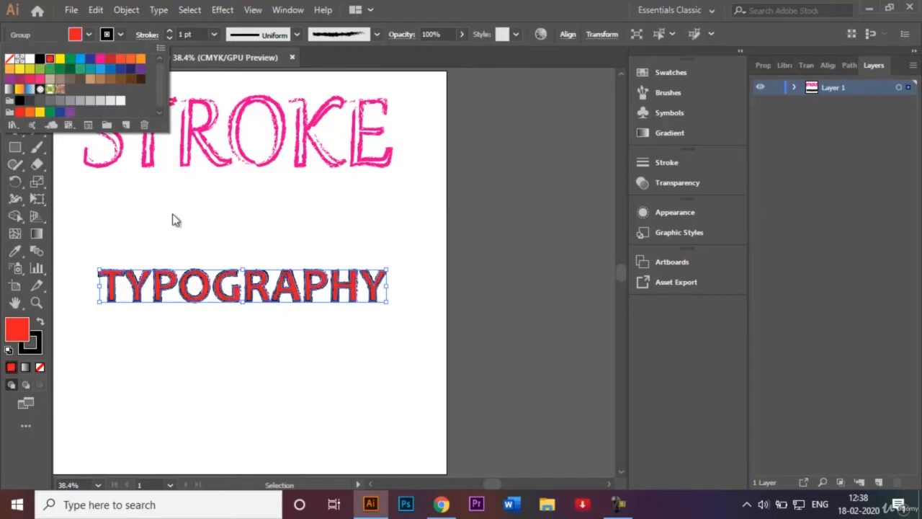
left_click(211, 249)
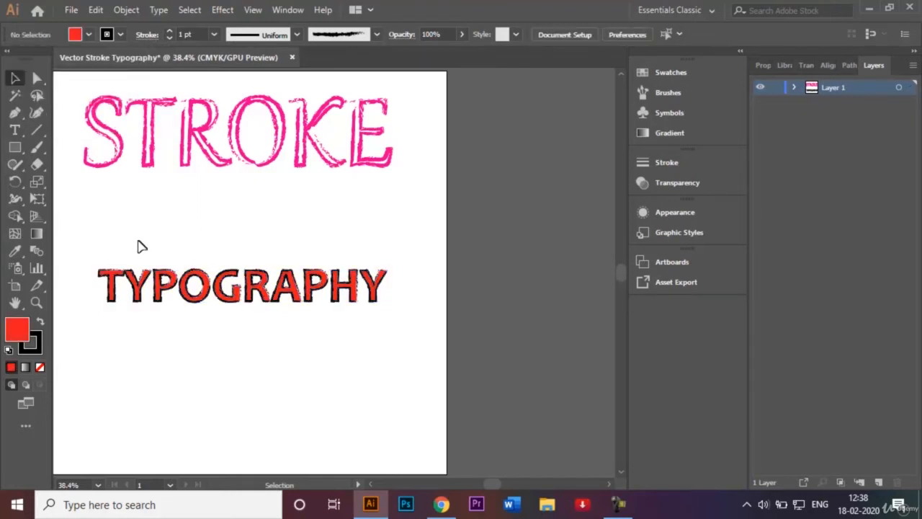
scroll(314, 344, "left", 2)
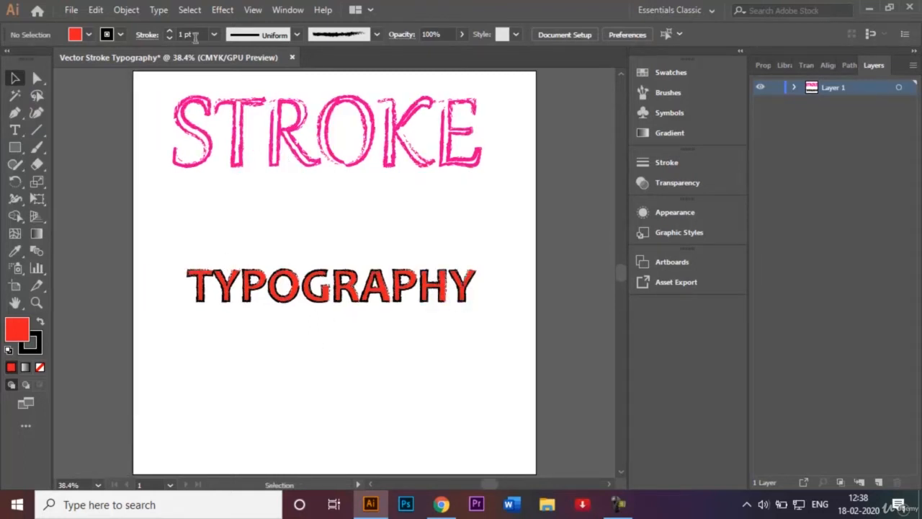
Try removing the stroke from the TYPOGRAPHY lettering, and undo the removal to restore the rough brush outline
left_click(120, 35)
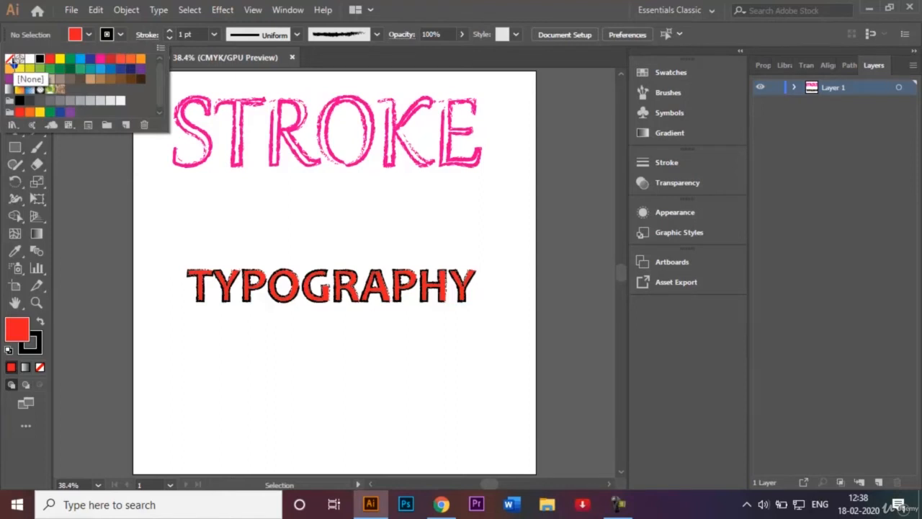
left_click(13, 63)
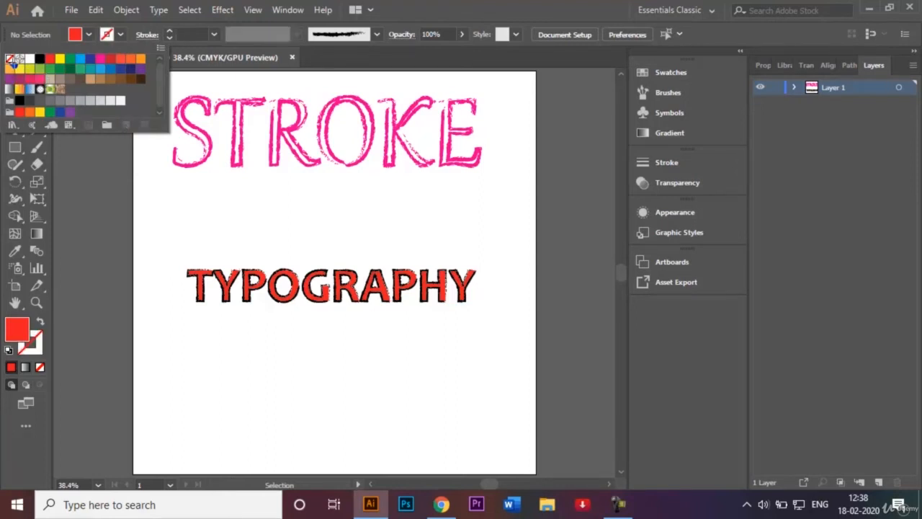
left_click(223, 209)
mouse_move(180, 245)
left_mouse_down()
mouse_move(443, 336)
mouse_move(495, 337)
left_mouse_up()
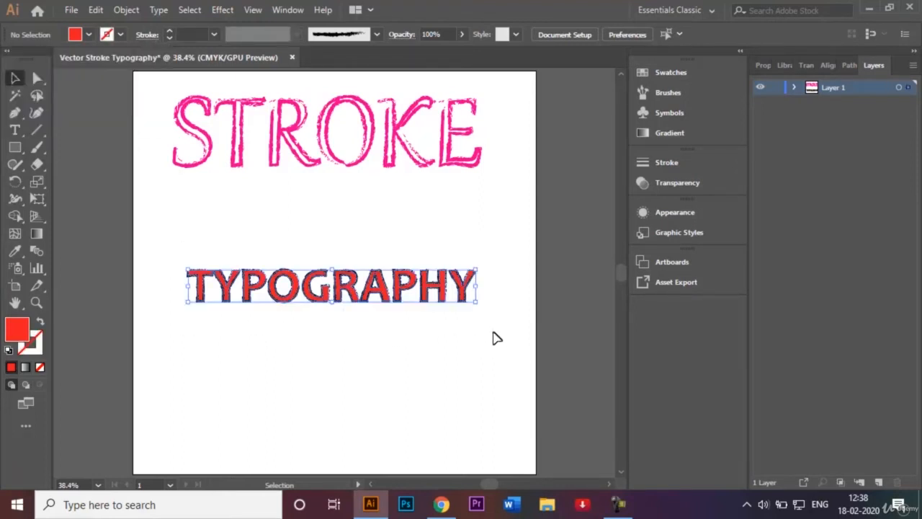
left_click(120, 34)
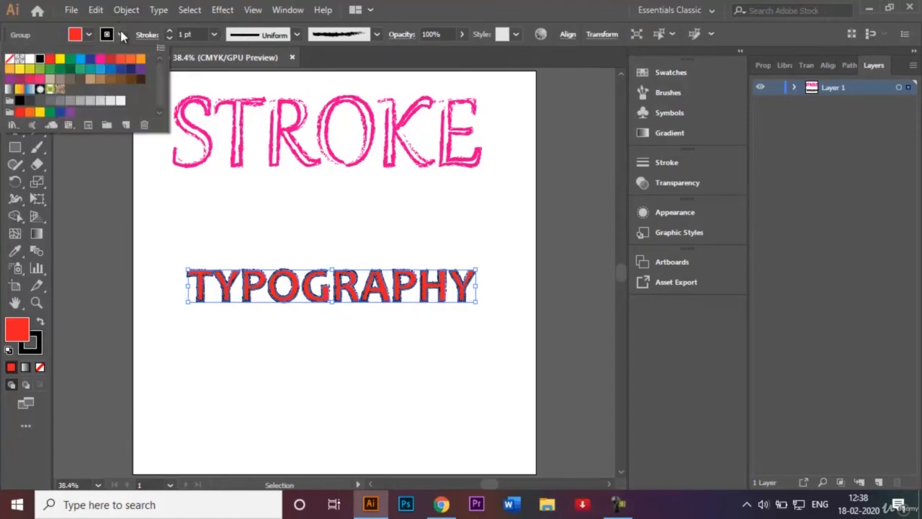
left_click(10, 59)
left_click(286, 227)
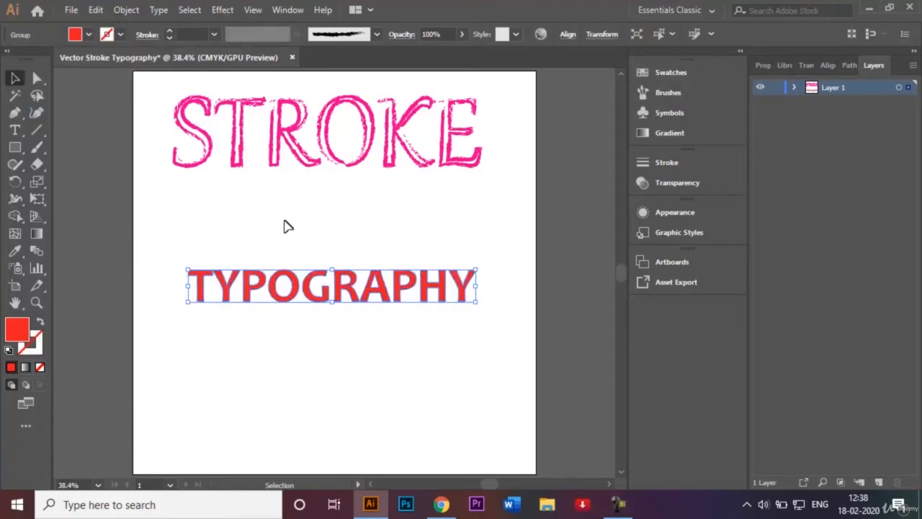
left_click(339, 239)
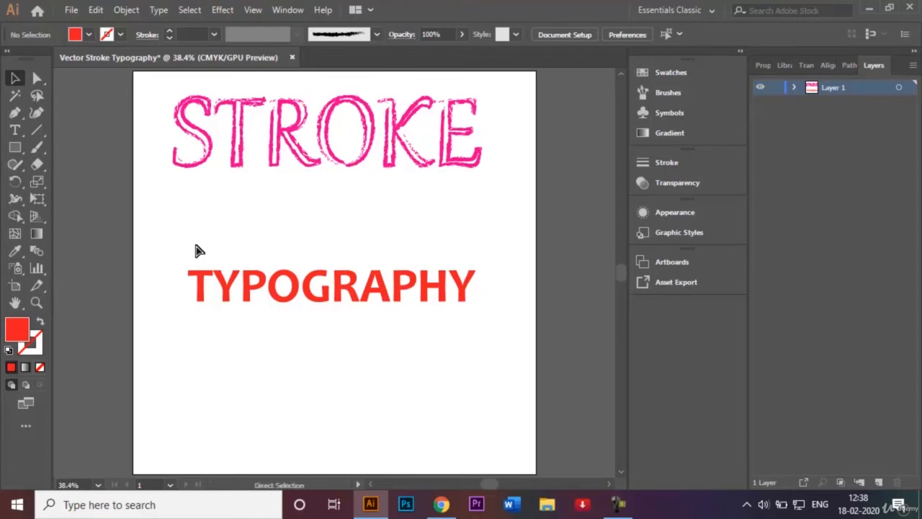
key("ctrl+a")
left_click(247, 261)
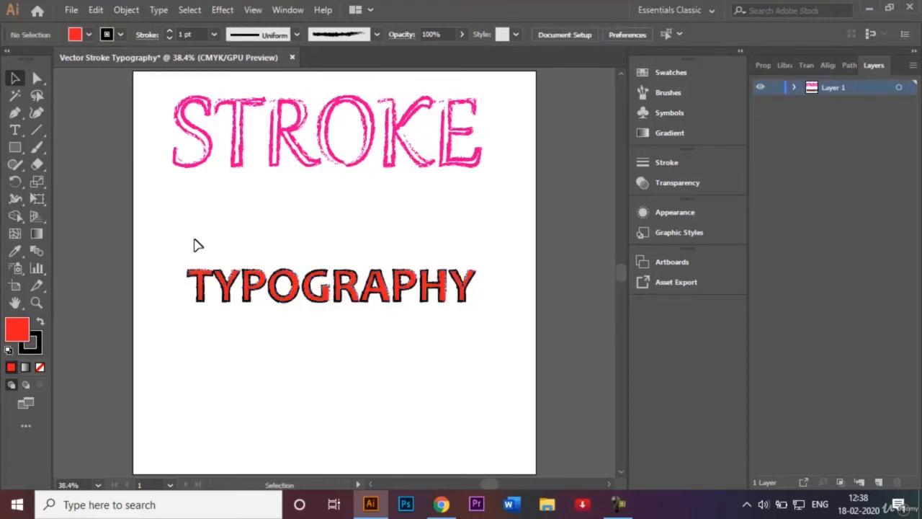
Set the fill of the TYPOGRAPHY lettering to None, keeping only its brushed outlines
left_click_drag(170, 243, 490, 334)
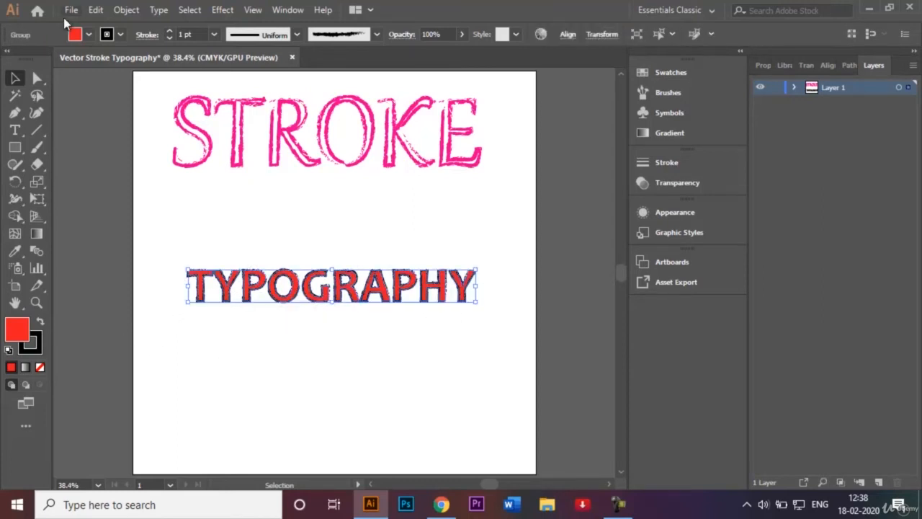
left_click(90, 34)
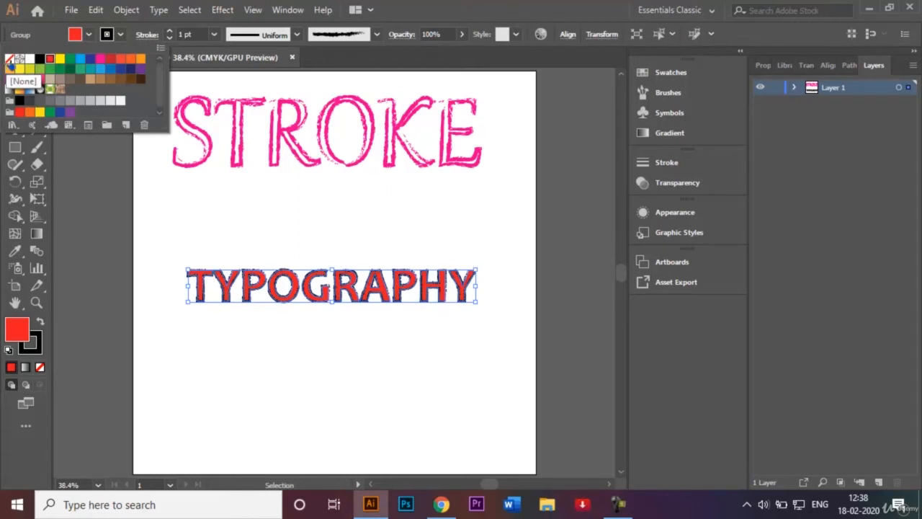
left_click(10, 58)
left_click(299, 249)
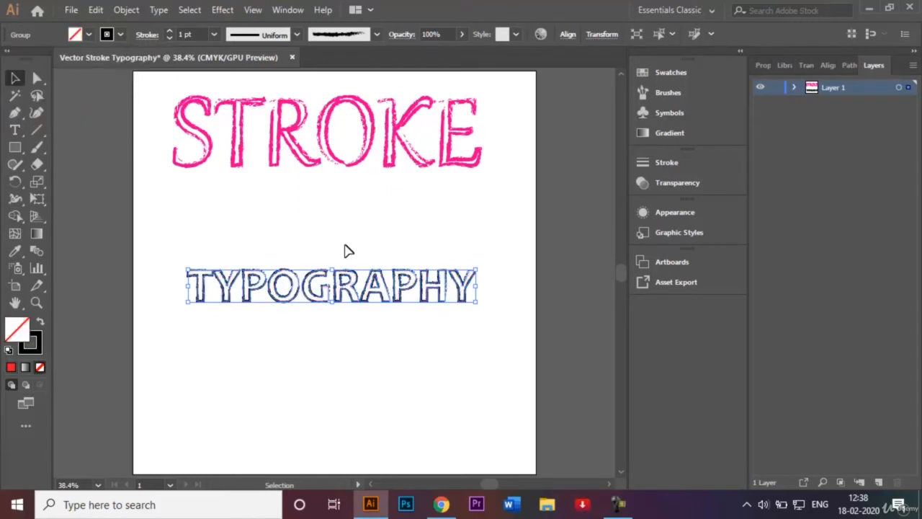
left_click(344, 250)
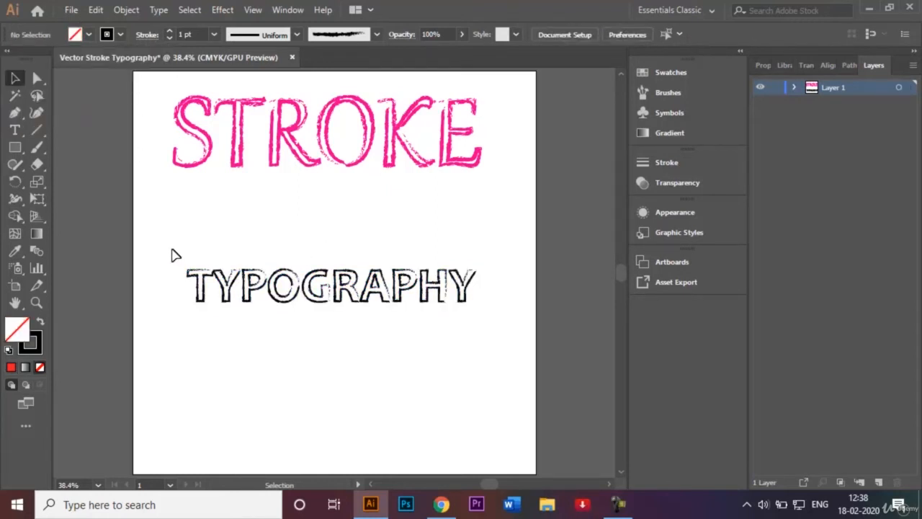
Reverse the path direction of the TYPOGRAPHY lettering
left_click_drag(170, 244, 503, 320)
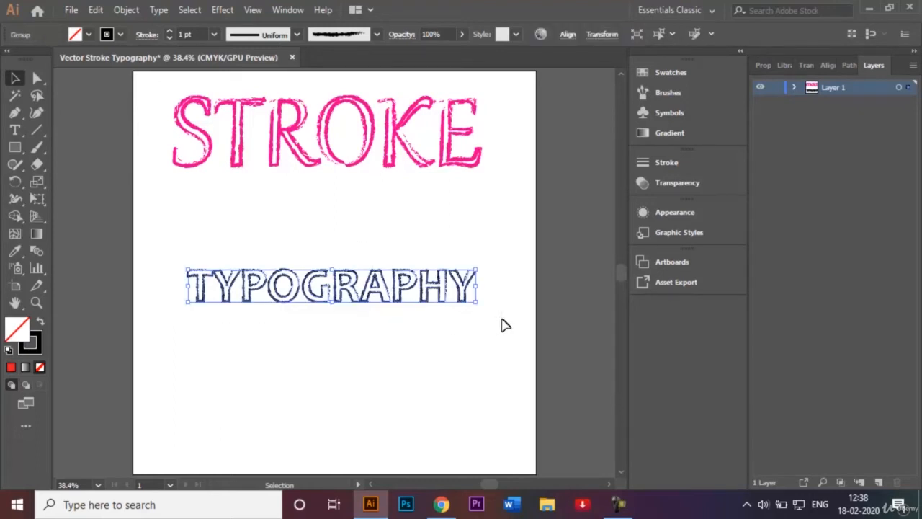
left_click(131, 13)
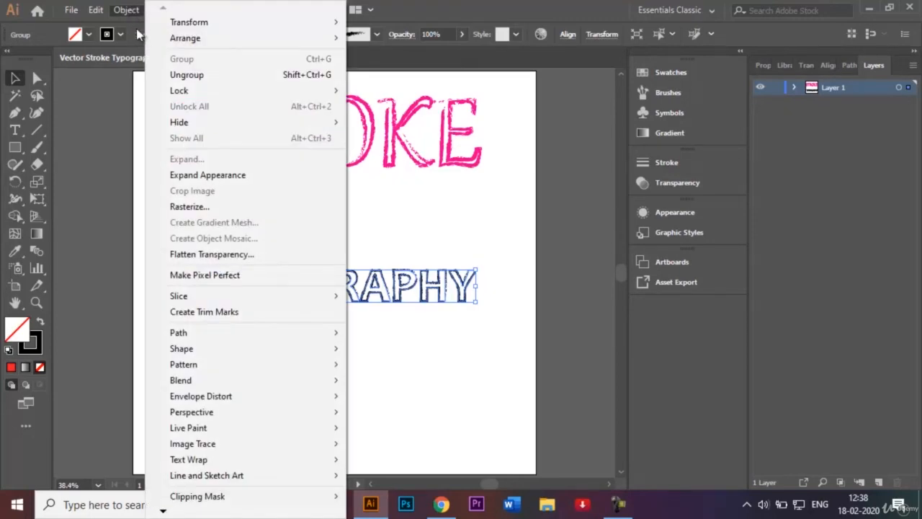
mouse_move(200, 333)
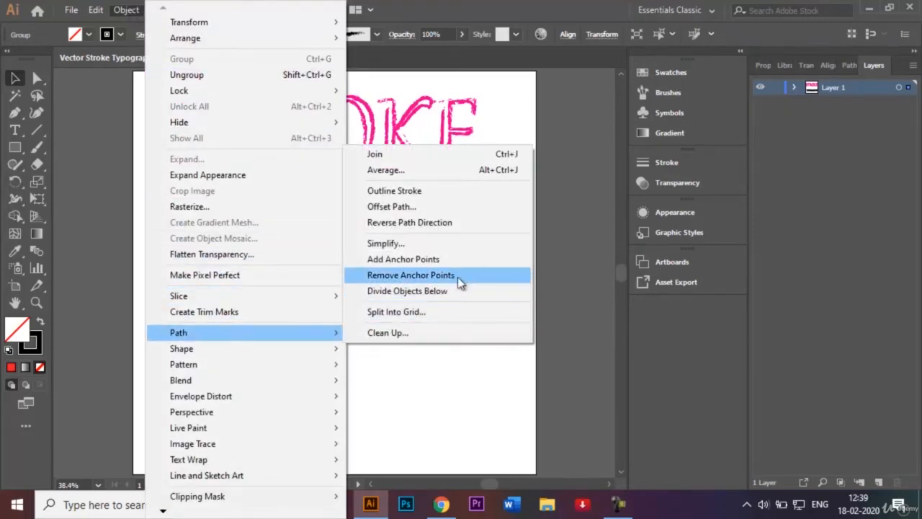
left_click(467, 224)
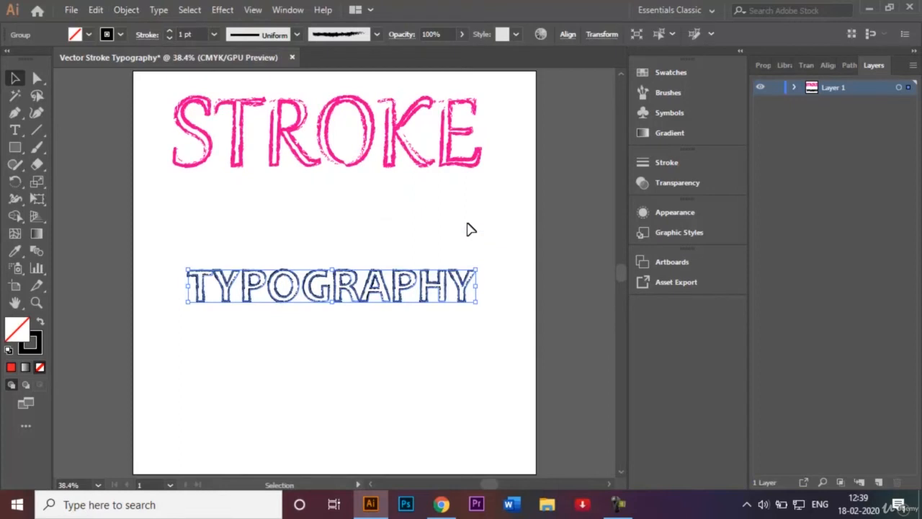
left_click(500, 242)
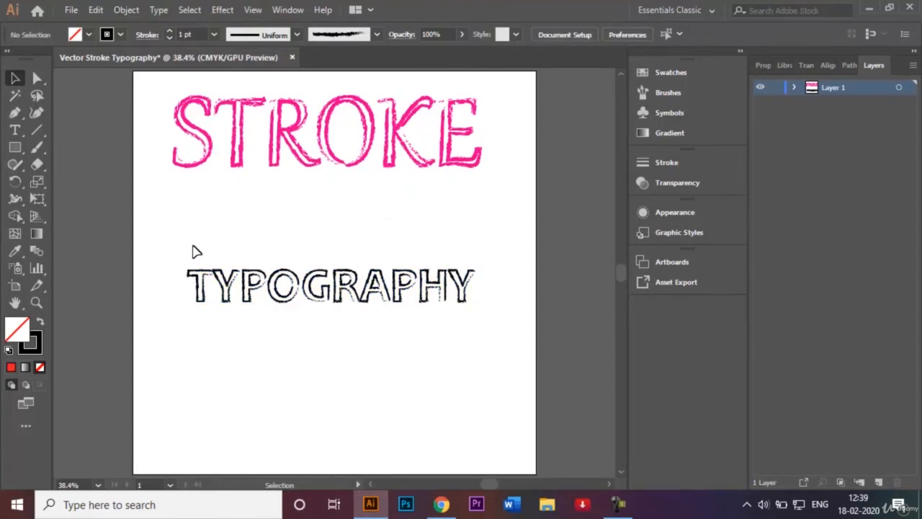
Move the TYPOGRAPHY lettering up close beneath STROKE and apply the blue denim pattern brush to its outlines
left_click_drag(180, 257, 497, 331)
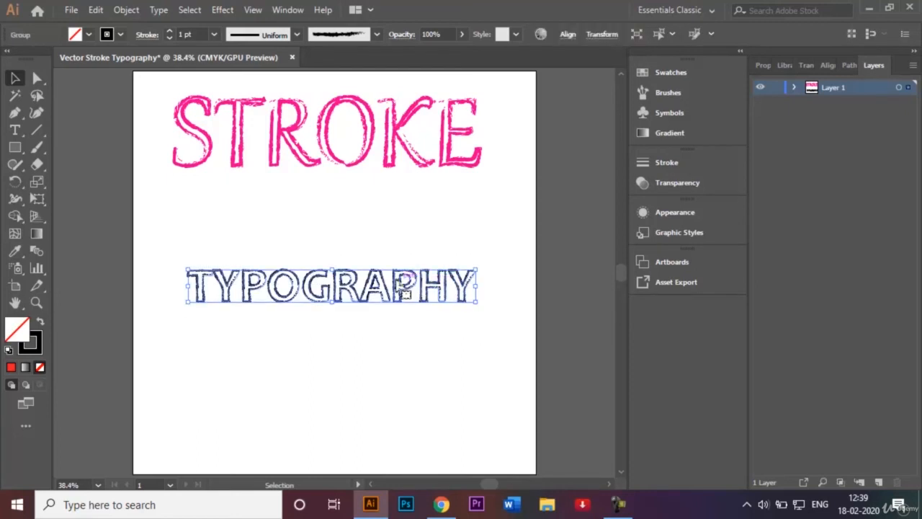
mouse_move(386, 287)
left_mouse_down()
mouse_move(385, 242)
mouse_move(373, 220)
left_mouse_up()
left_click(664, 98)
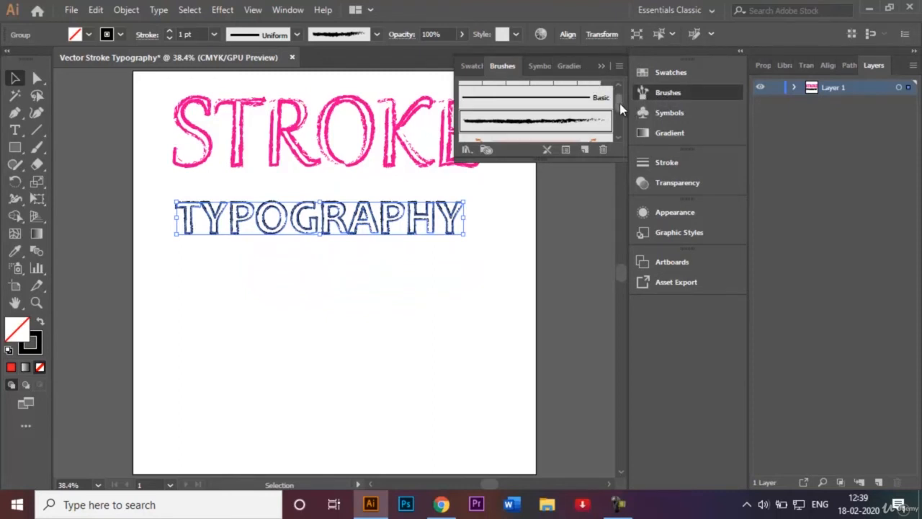
left_click_drag(620, 103, 623, 127)
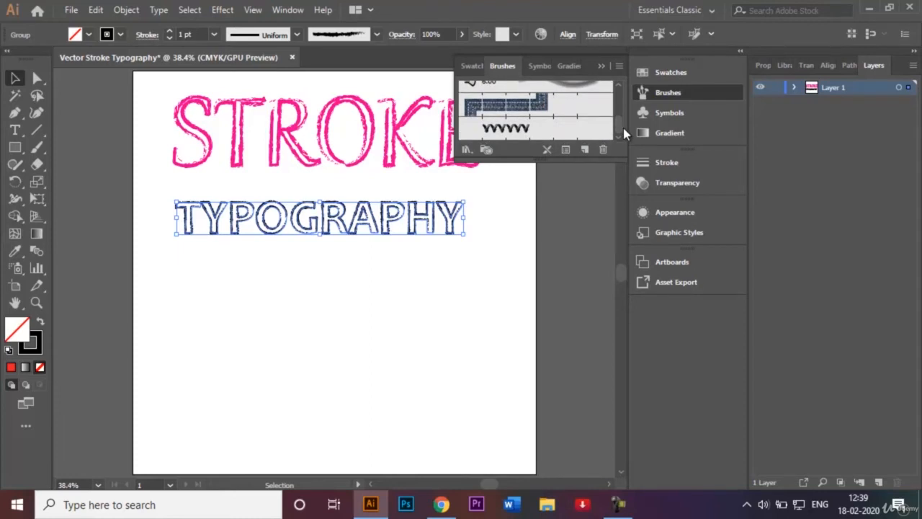
left_click(529, 115)
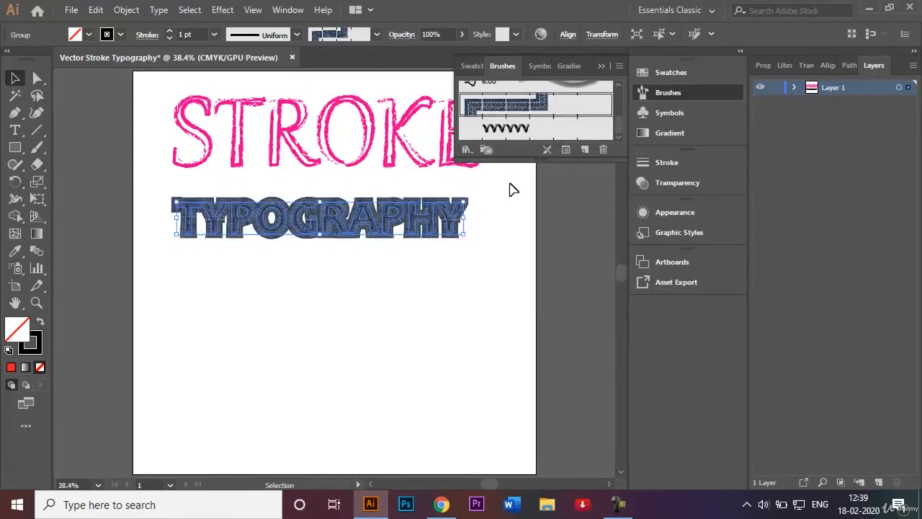
left_click(496, 225)
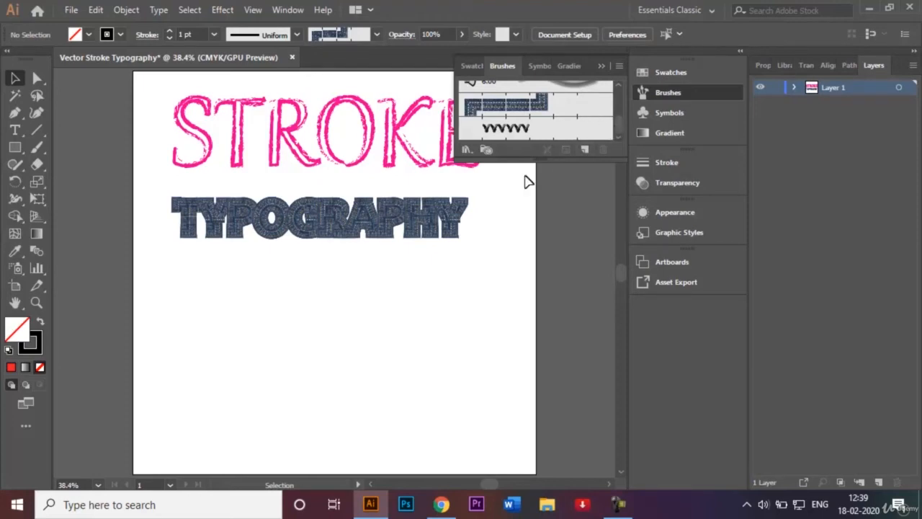
Add the thin grey pattern brush listed below denim in the Image Brush Library and apply it to the TYPOGRAPHY outlines
left_click(466, 150)
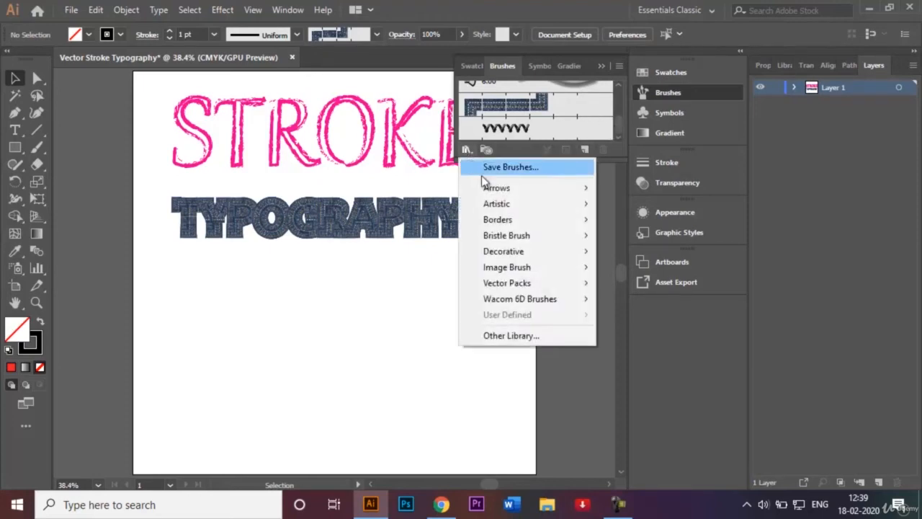
mouse_move(546, 274)
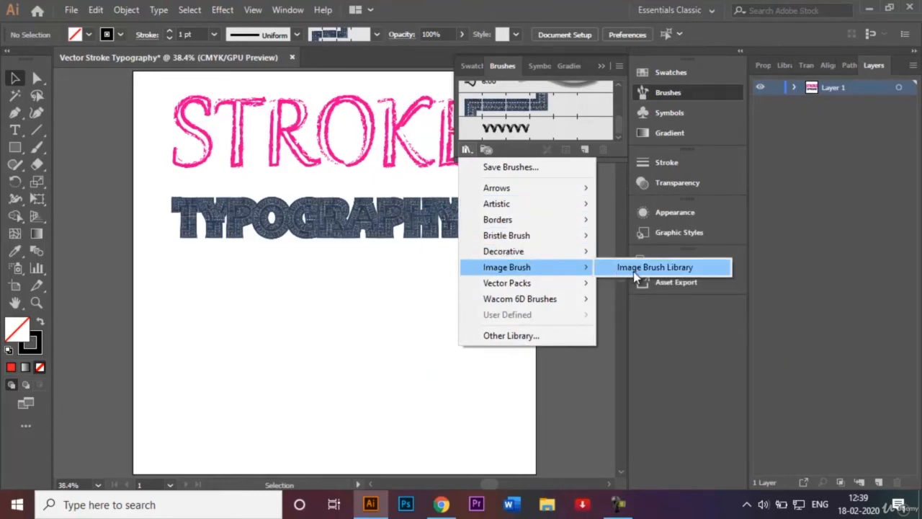
left_click(633, 271)
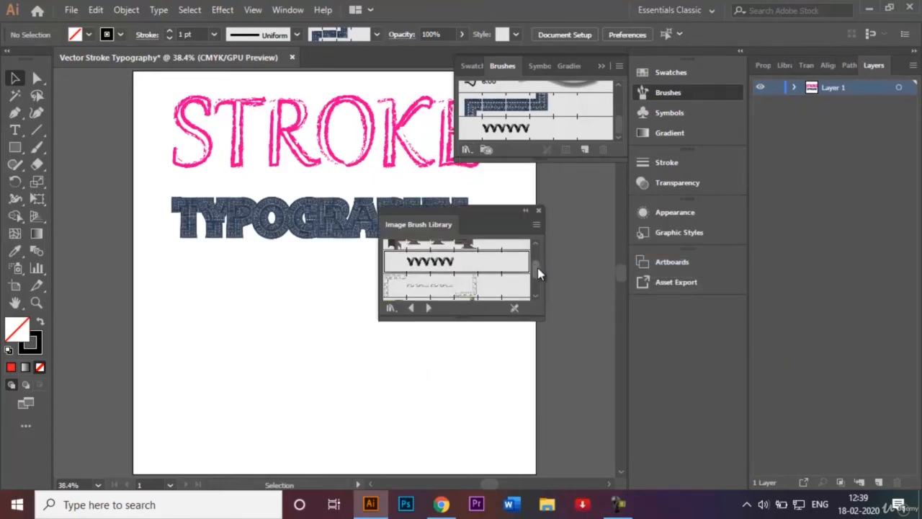
left_click_drag(540, 271, 540, 283)
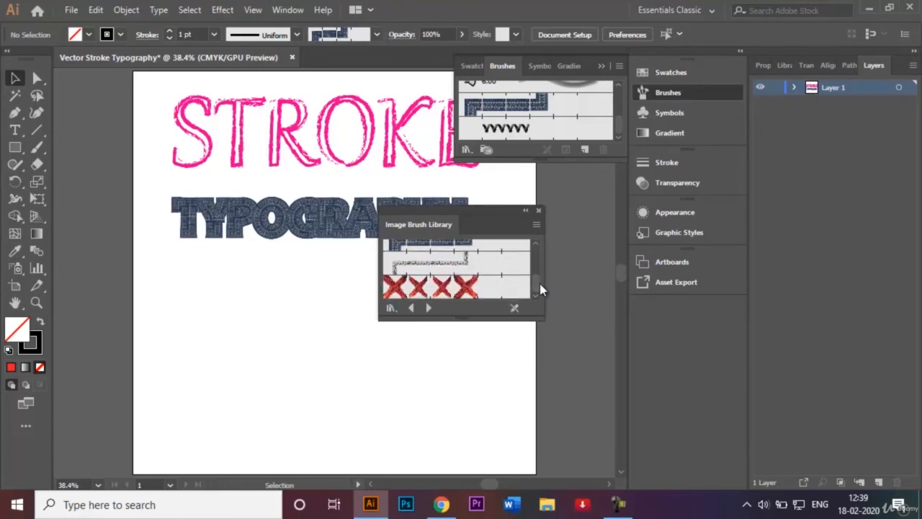
left_click(431, 265)
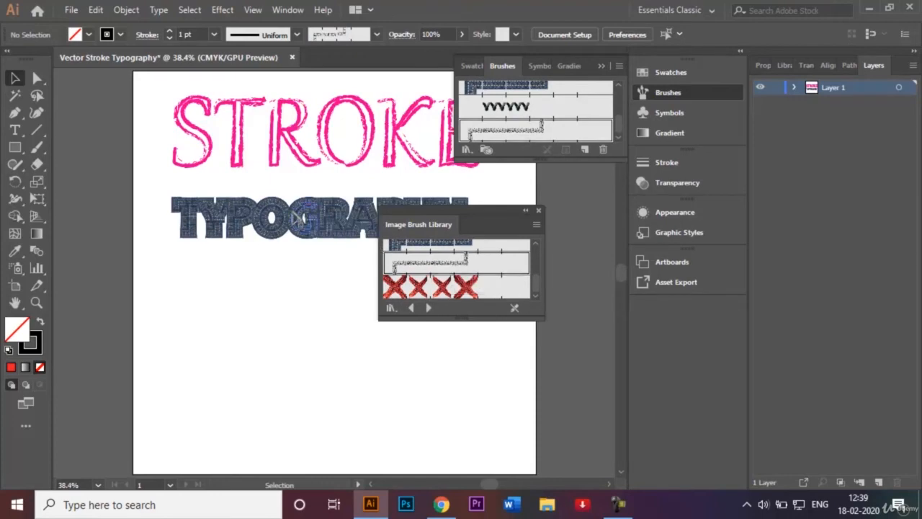
left_click_drag(160, 196, 340, 232)
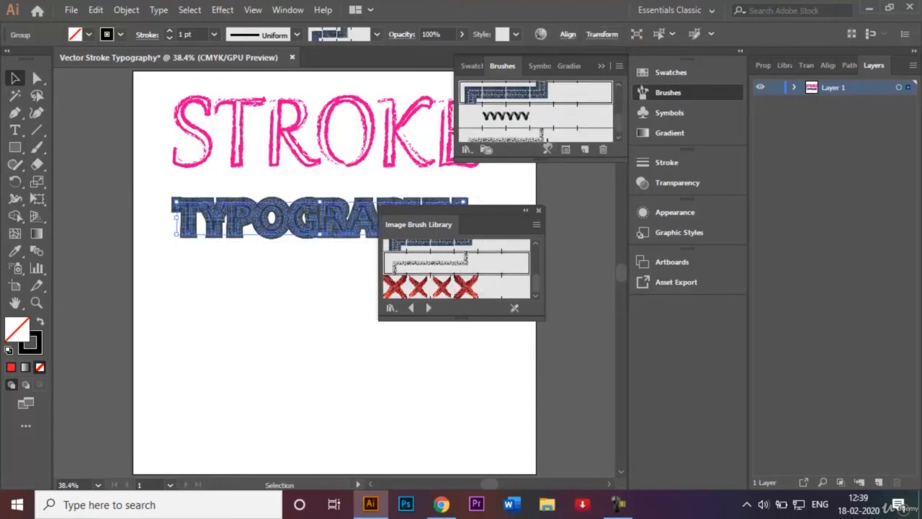
left_click(540, 136)
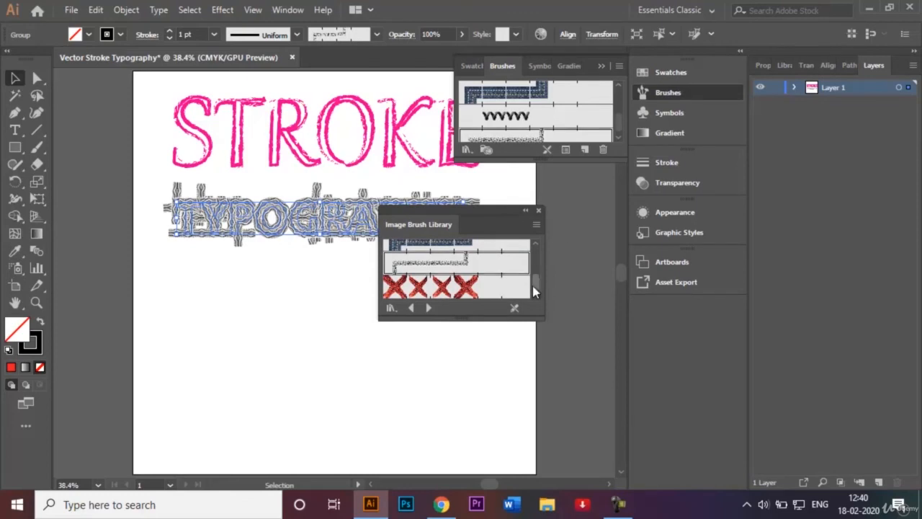
Apply the rough black charcoal-style art brush to the TYPOGRAPHY outlines and close the open brush panels
scroll(537, 286, "up", 1)
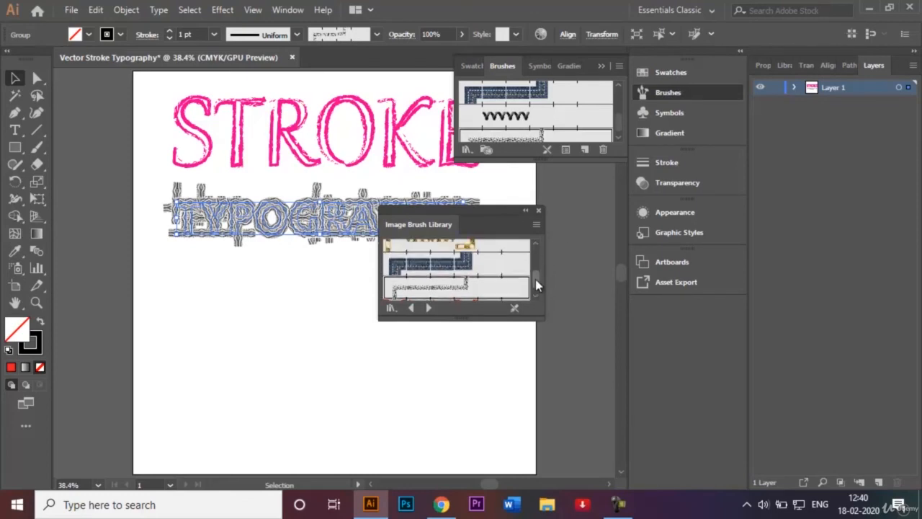
left_click_drag(536, 286, 530, 251)
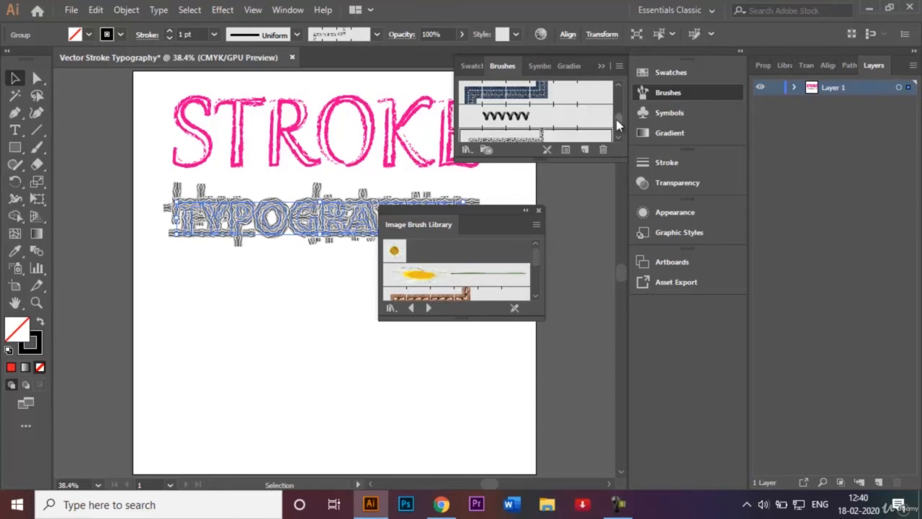
left_click_drag(617, 125, 616, 90)
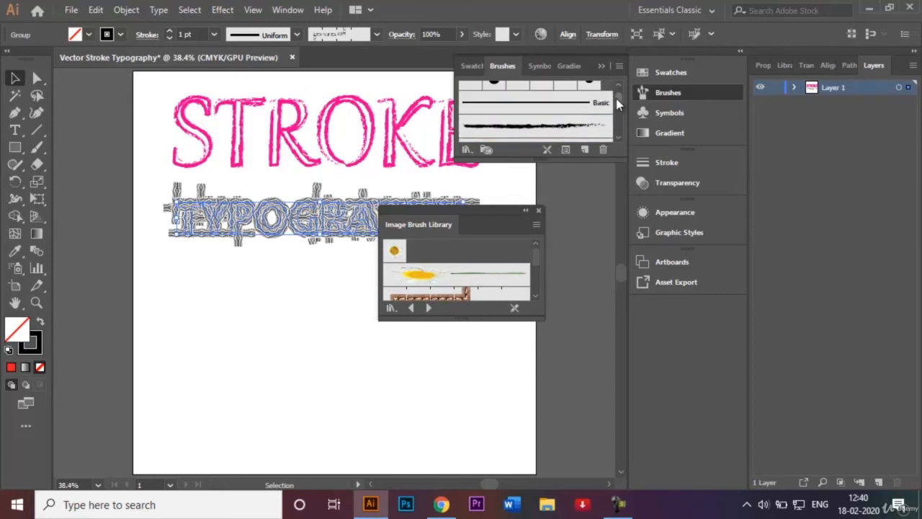
left_click(560, 124)
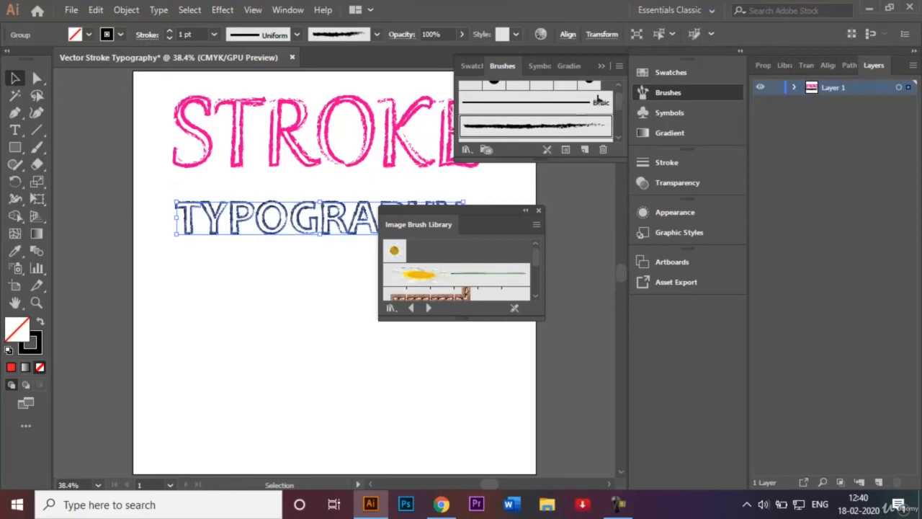
left_click(540, 211)
left_click(602, 66)
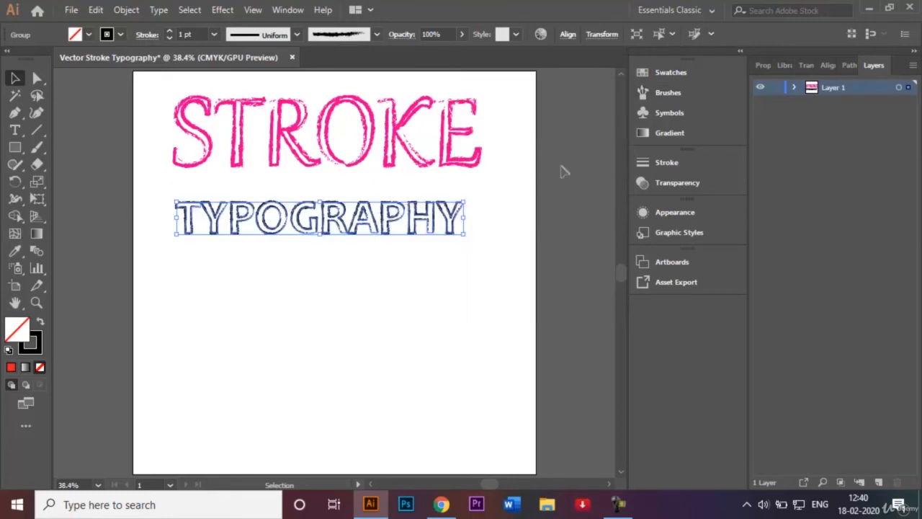
Try swapping the fill and stroke of the TYPOGRAPHY lettering, and undo the swap
left_click(338, 267)
left_click_drag(165, 195, 461, 240)
left_click(40, 324)
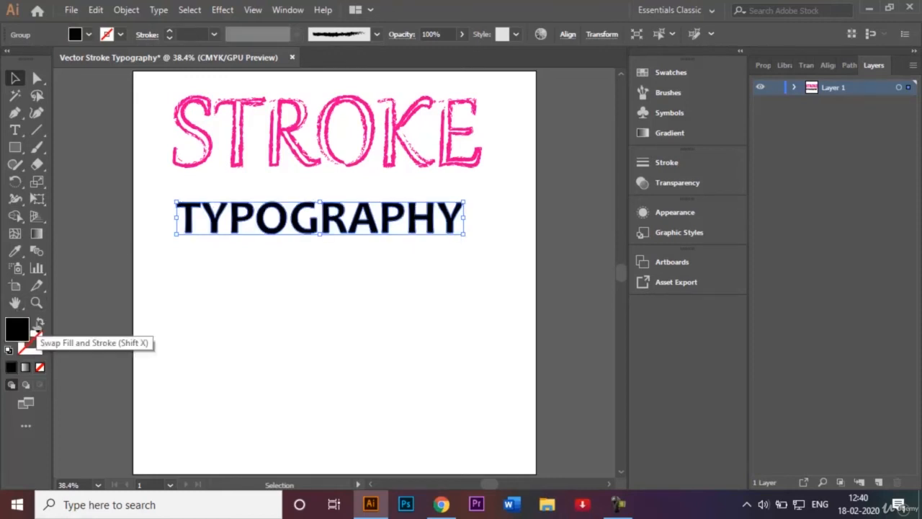
left_click(132, 323)
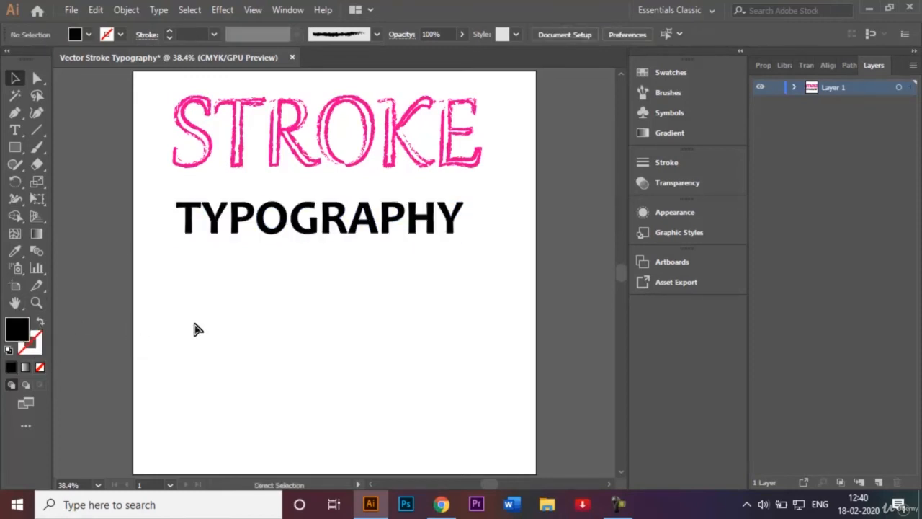
key("ctrl+z")
key("ctrl+h")
left_click(234, 308)
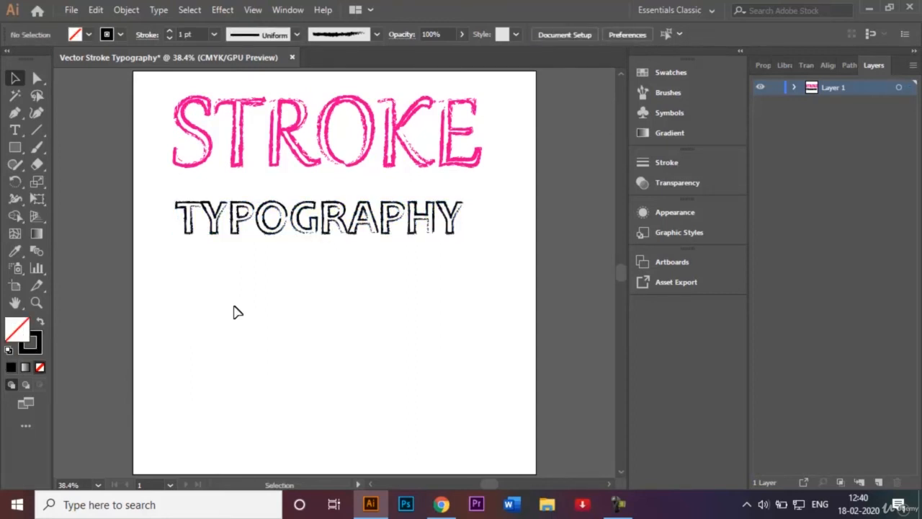
left_click(616, 504)
left_click(853, 455)
Set the stroke colour of the TYPOGRAPHY lettering to the dark blue swatch and deselect the lettering
left_click_drag(461, 245, 156, 194)
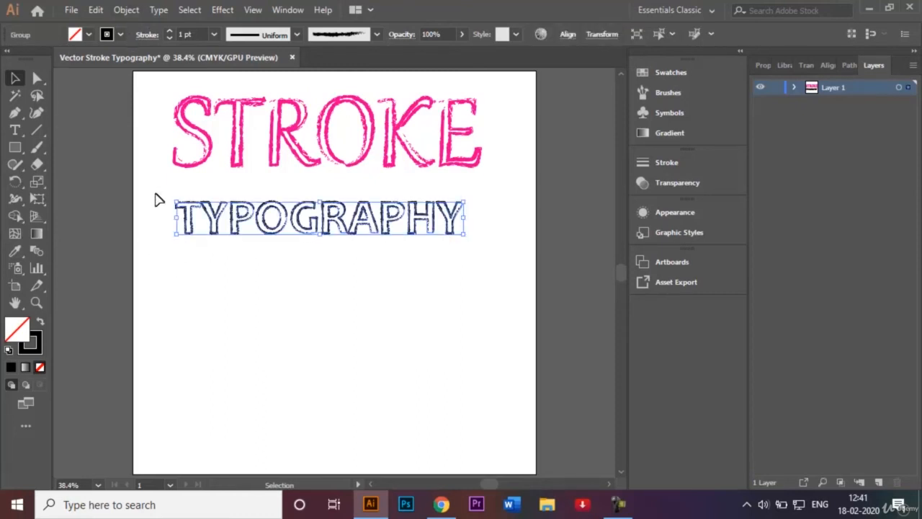
left_click(121, 34)
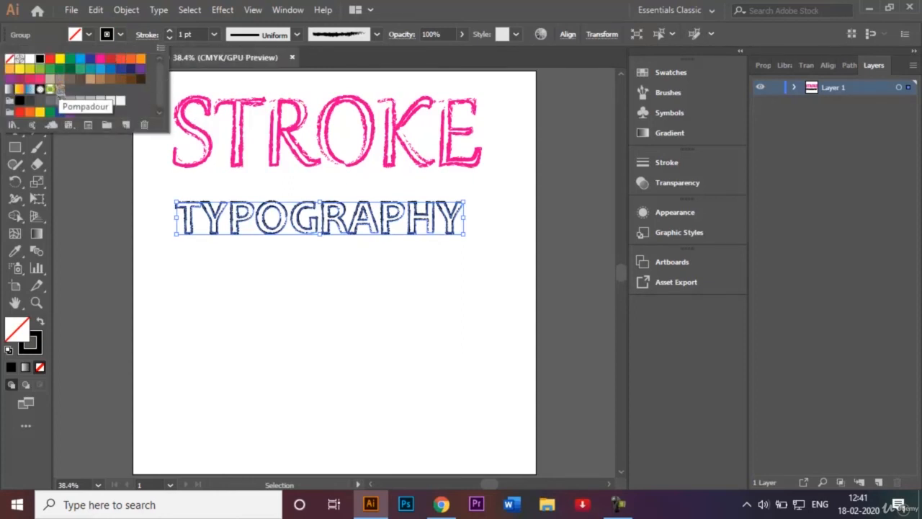
left_click(60, 89)
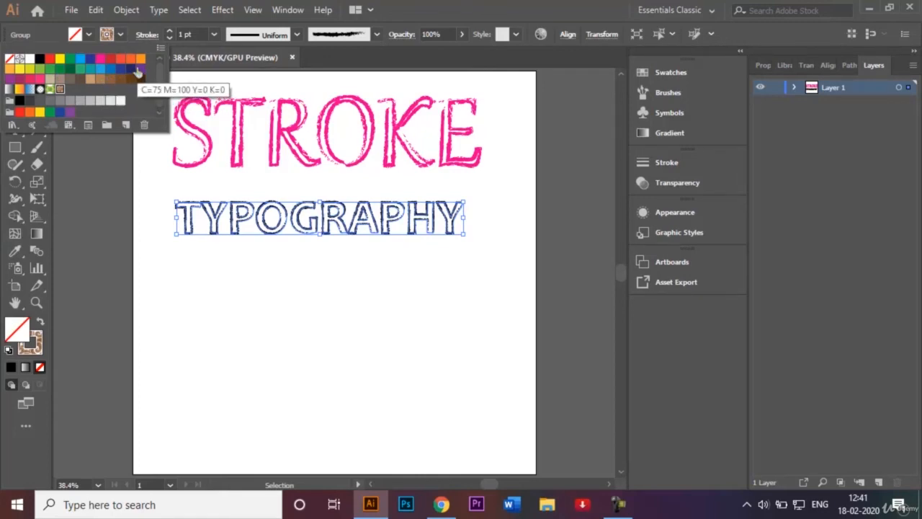
left_click(134, 68)
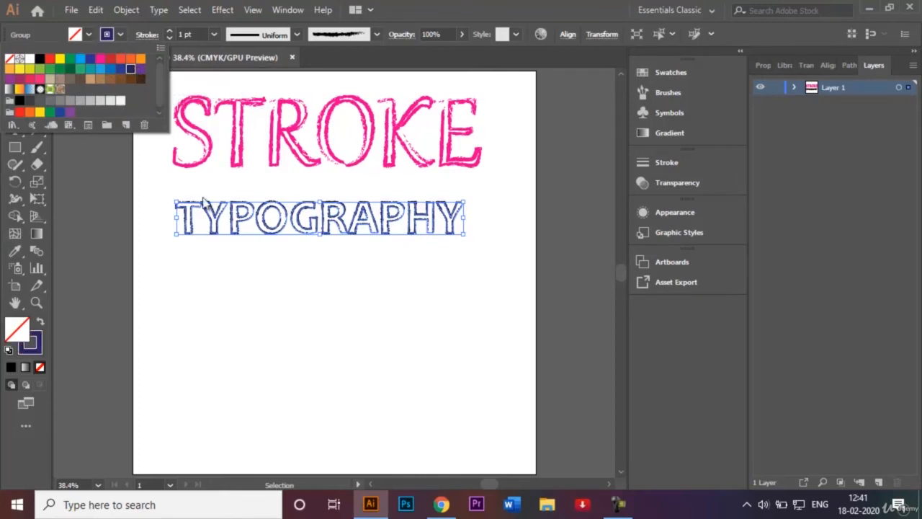
left_click(283, 322)
left_click(394, 268)
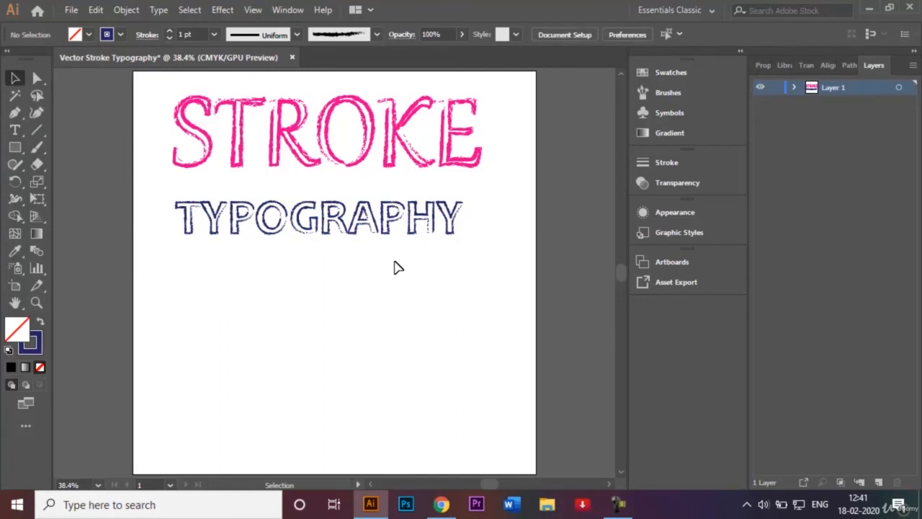
Save a copy of the document as Stroke Typography.ai in the Graphics folder, accepting the Illustrator CC file options
left_click(72, 10)
left_click(139, 142)
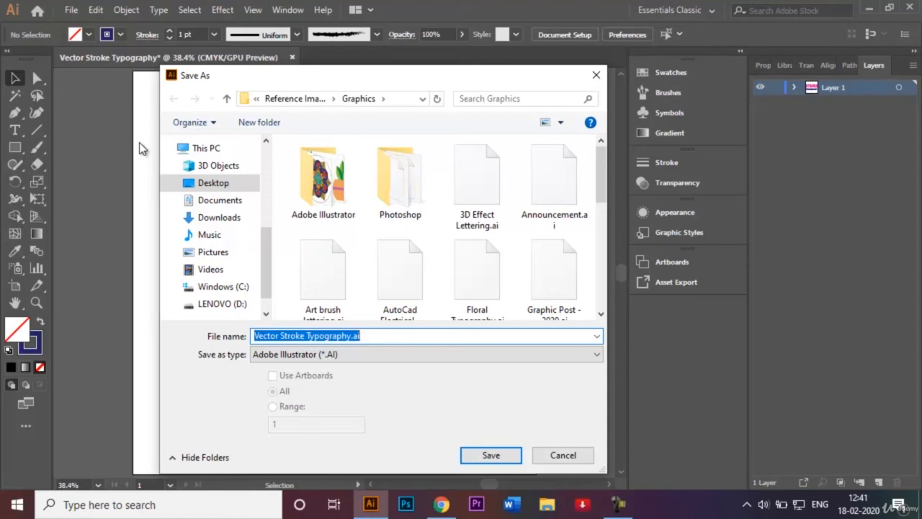
left_click(280, 334)
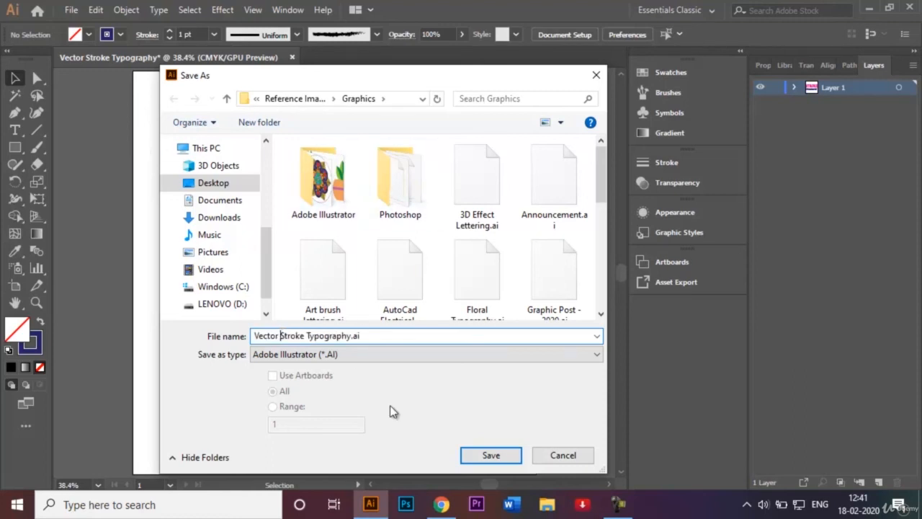
key("BackSpace")
key("BackSpace")
key("BackSpace")
key("BackSpace")
key("BackSpace")
key("BackSpace")
key("BackSpace")
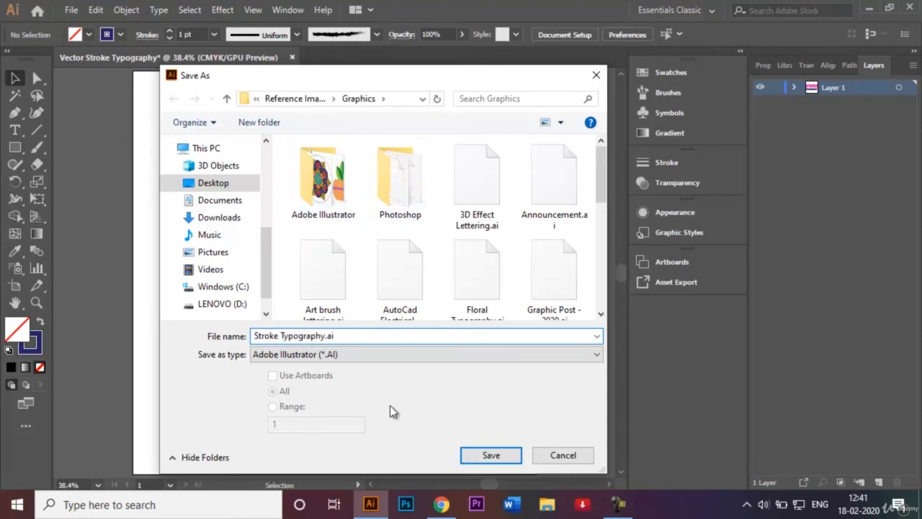
left_click(491, 455)
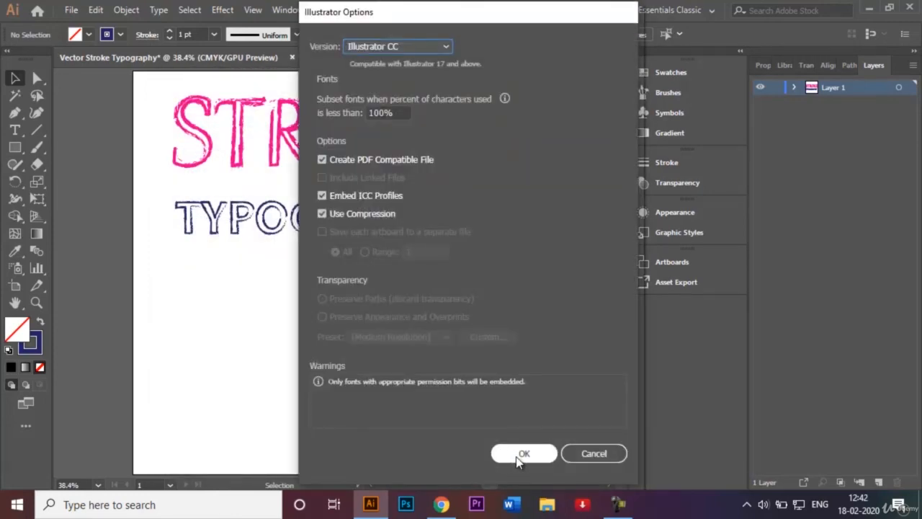
left_click(516, 456)
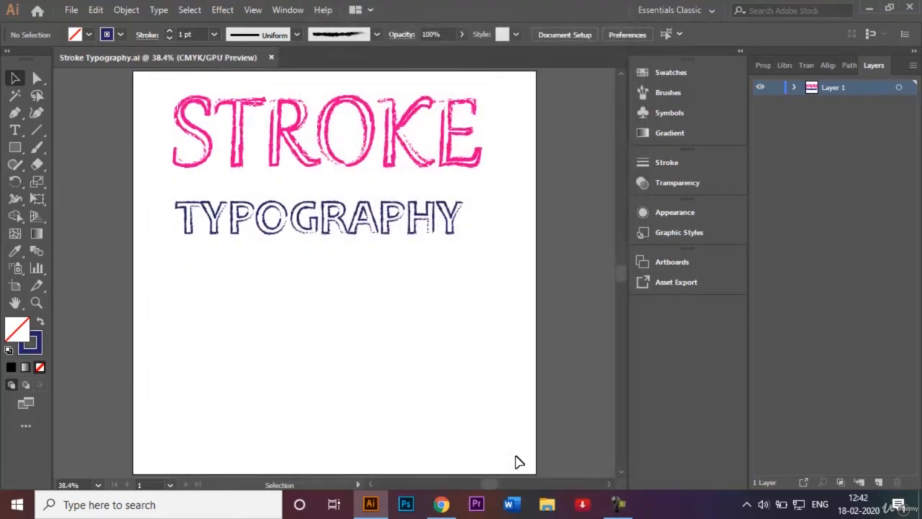